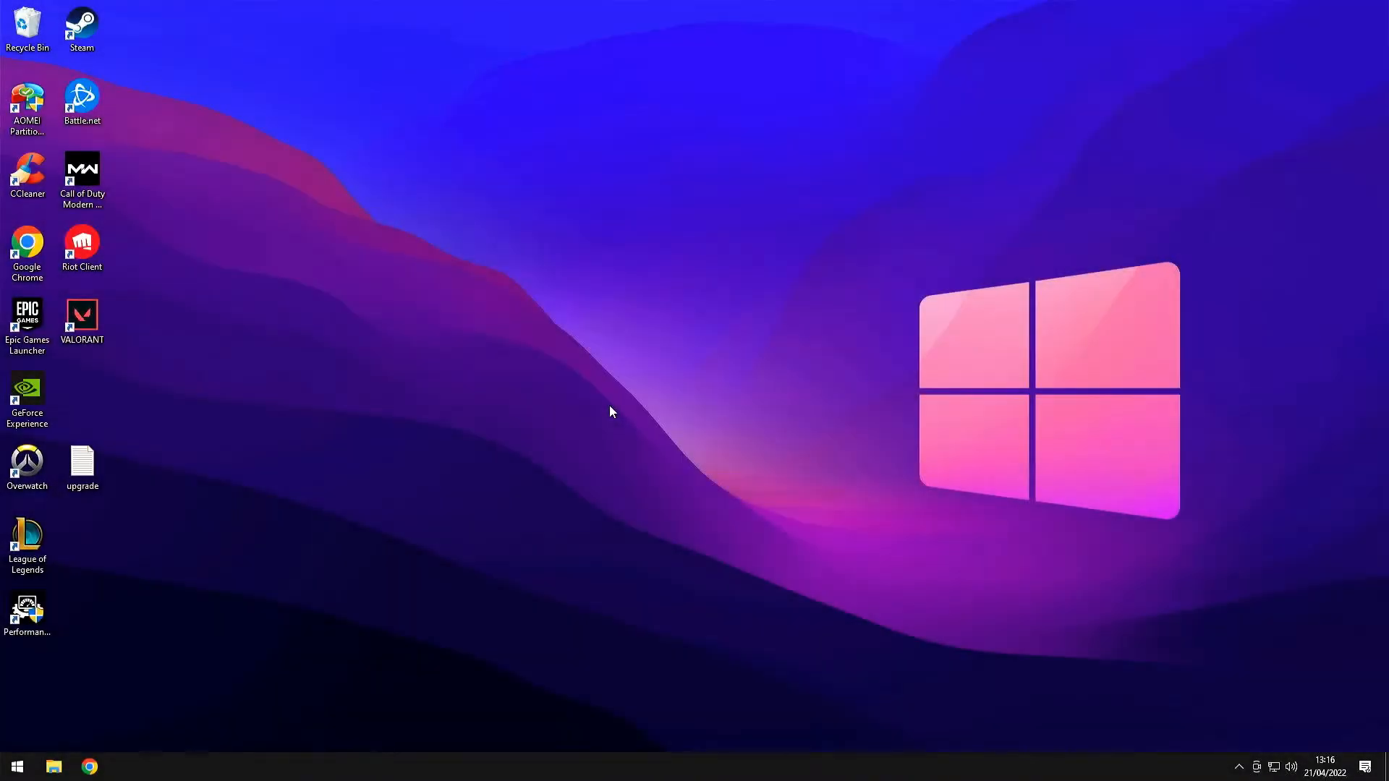
pyautogui.click(89, 766)
pyautogui.click(289, 39)
pyautogui.hotkey('ctrl', 'a')
pyautogui.write('https://www.microsoft.com/software-download/windows11')
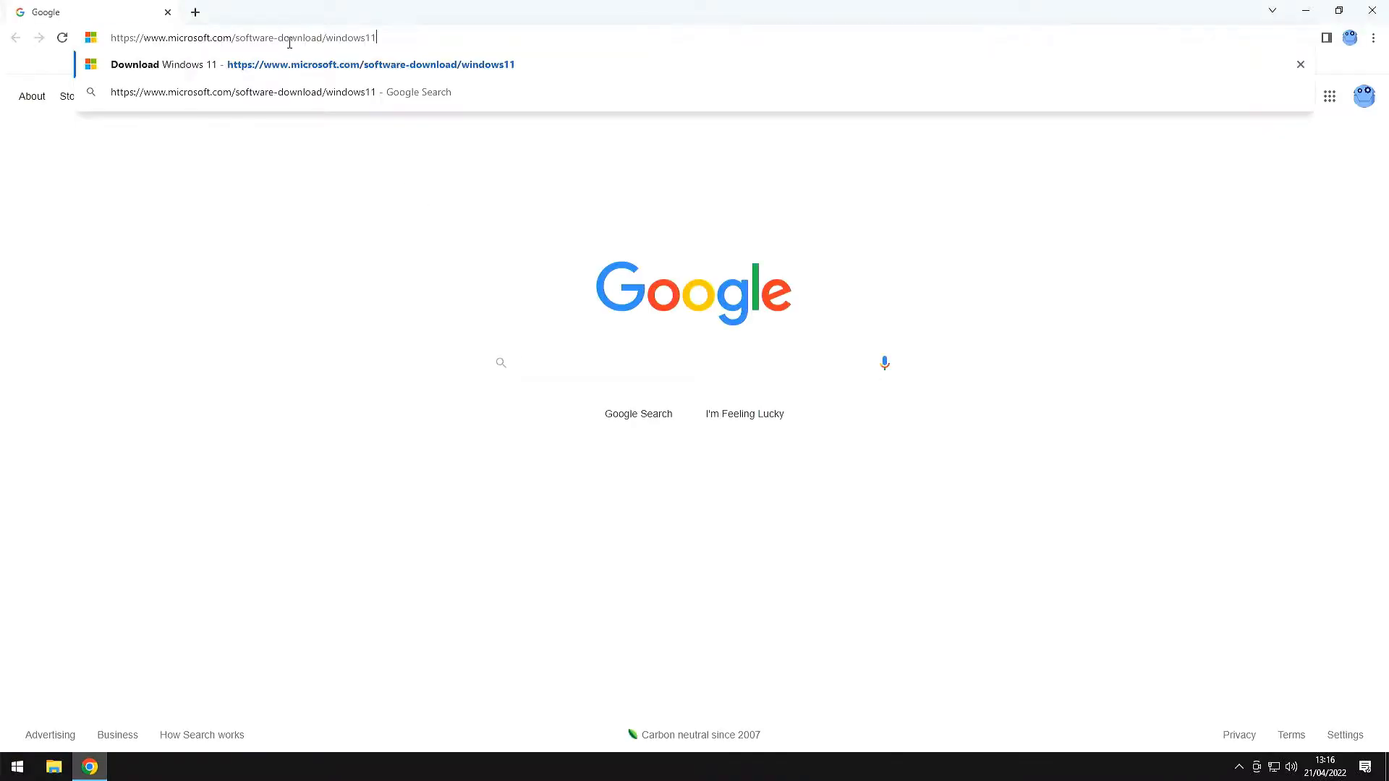
pyautogui.press('Return')
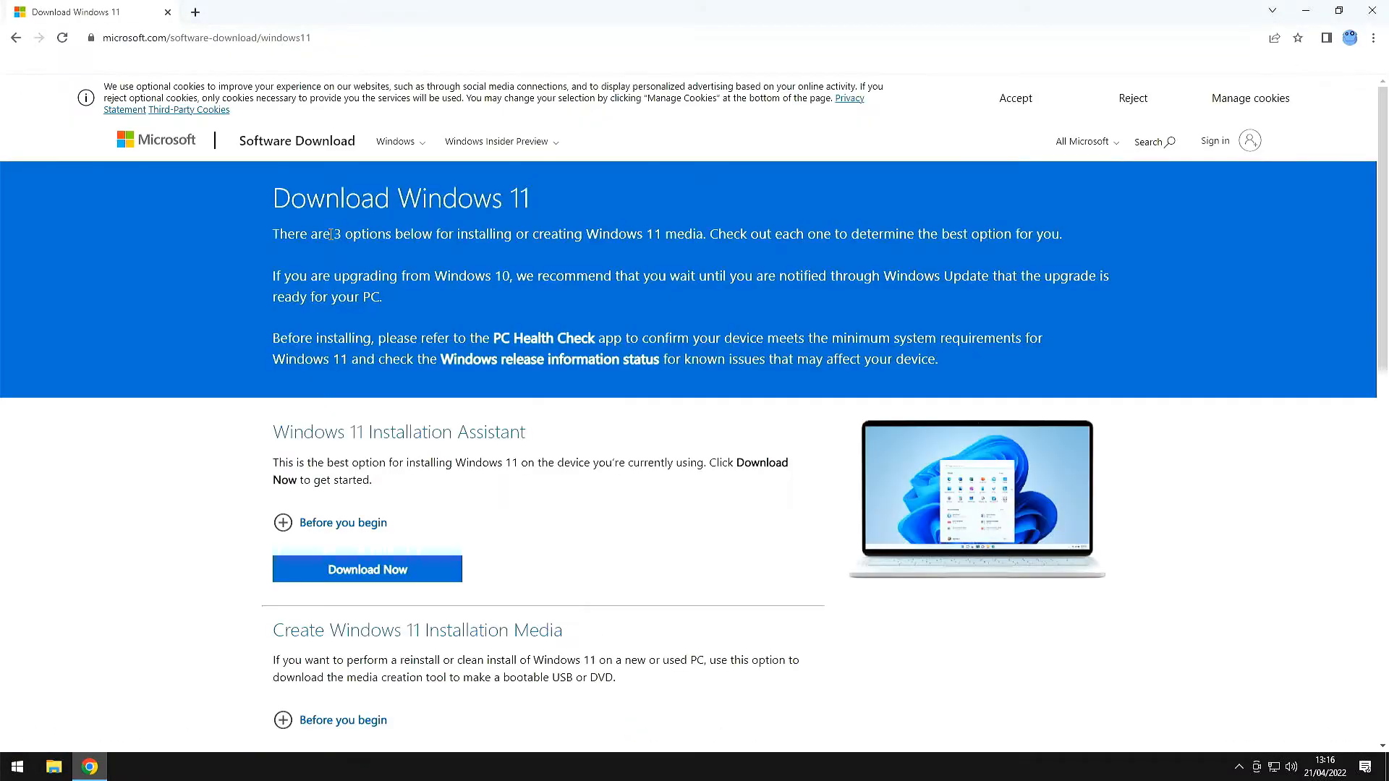
# - Expand the "Before you begin" requirements under Windows 11 Installation Assistant
pyautogui.scroll(-3, 340, 257)
pyautogui.scroll(-2, 340, 257)
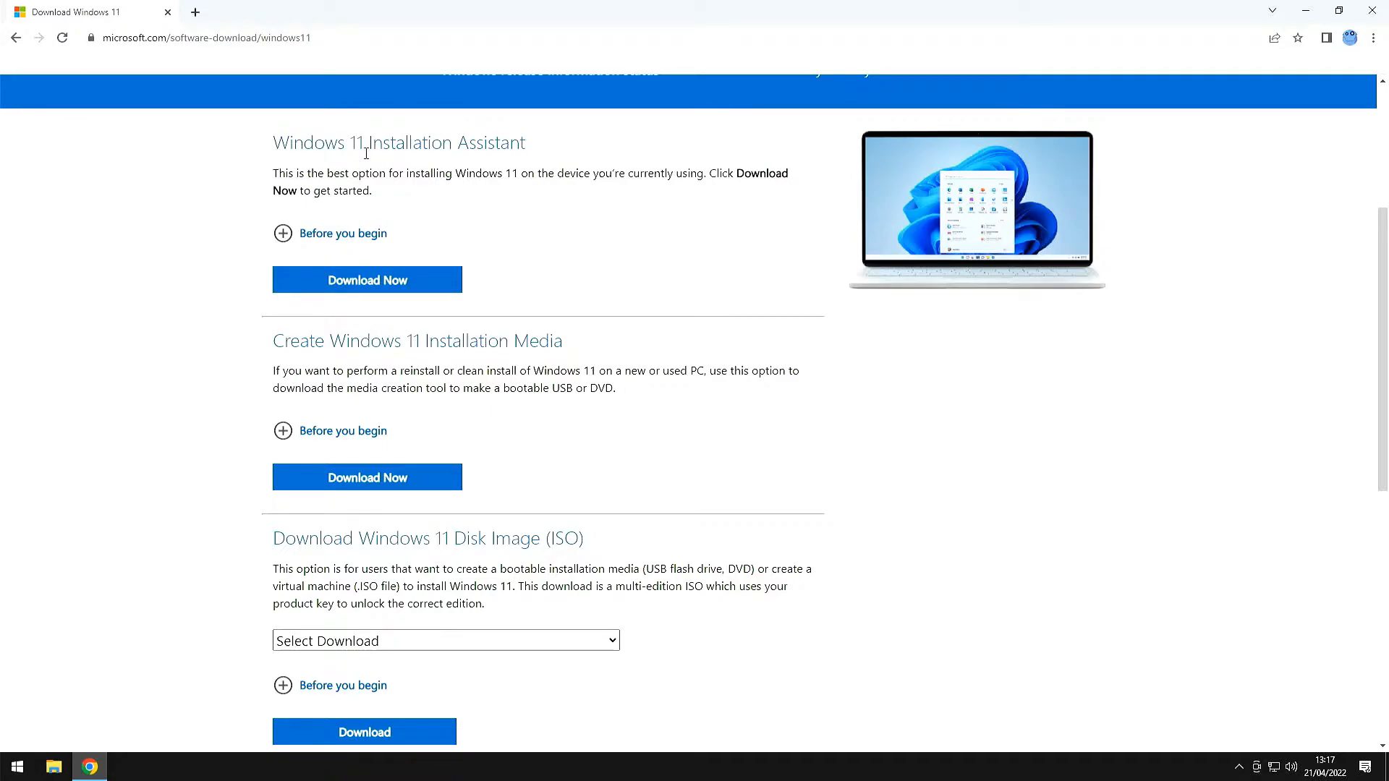
pyautogui.click(354, 252)
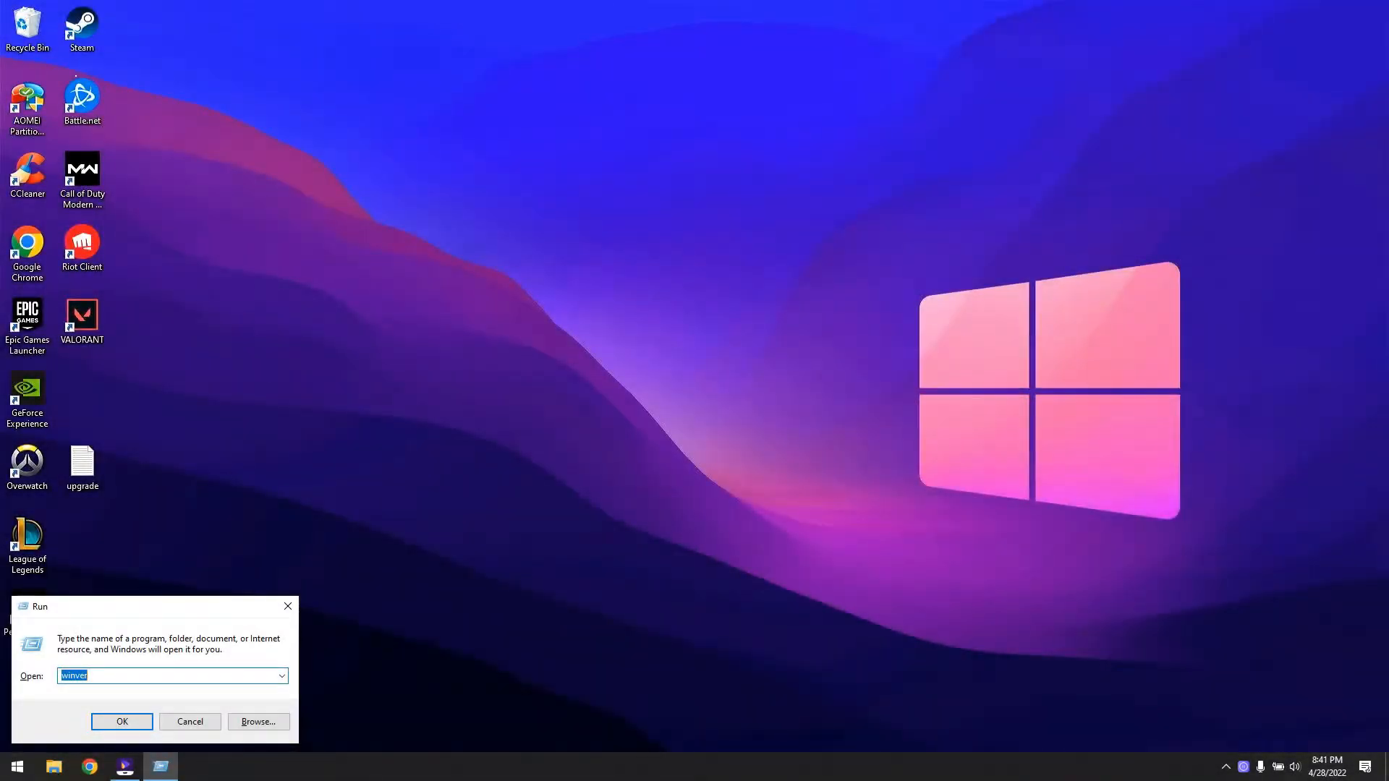
# - Run winver to check the installed Windows version
pyautogui.write('wi')
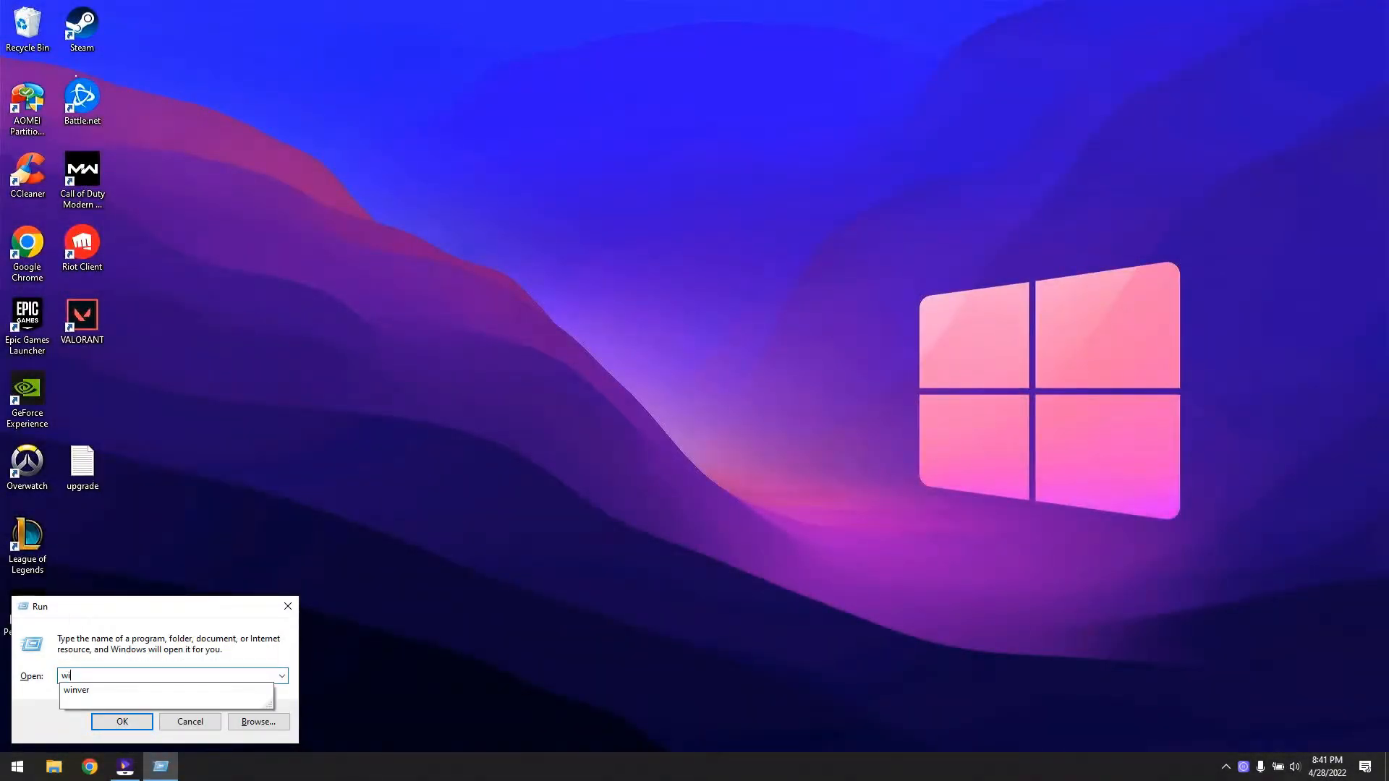
pyautogui.write('nver')
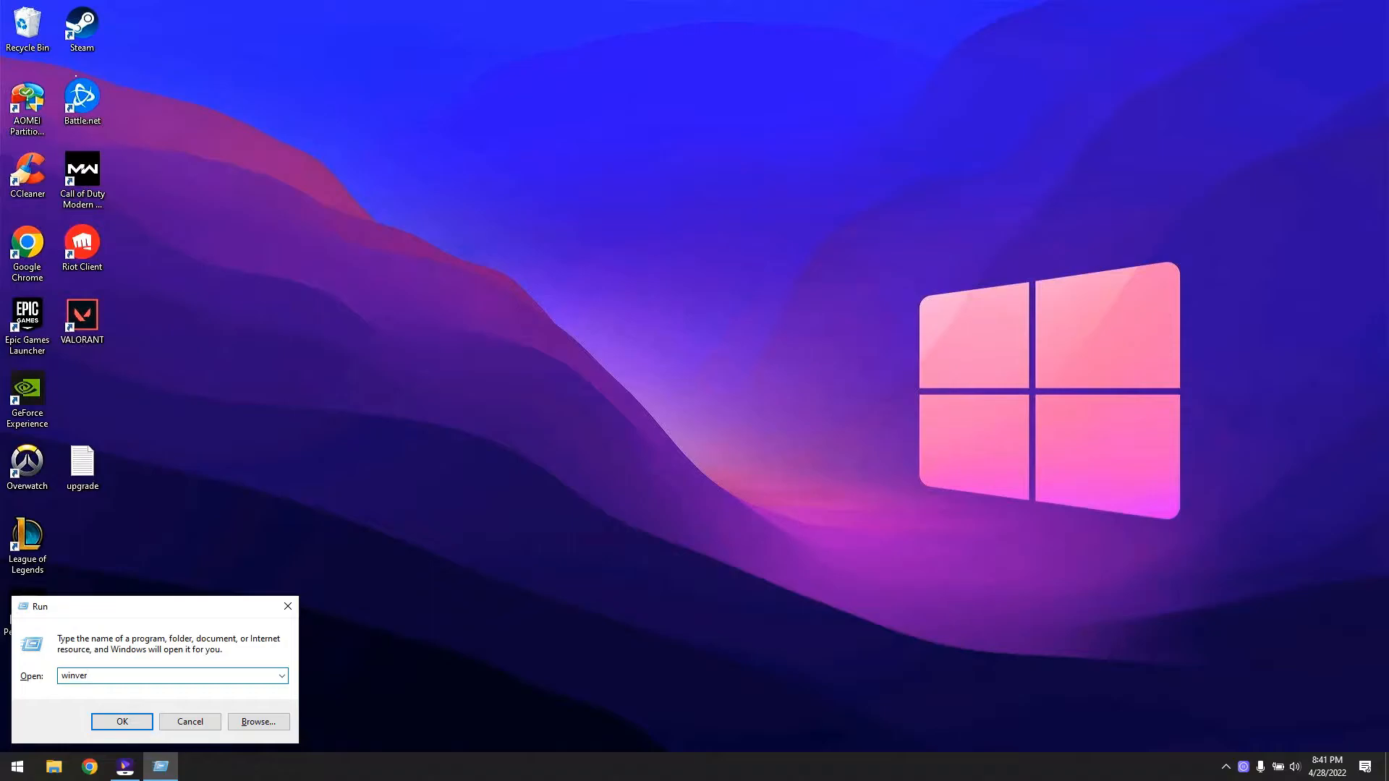
pyautogui.press('Return')
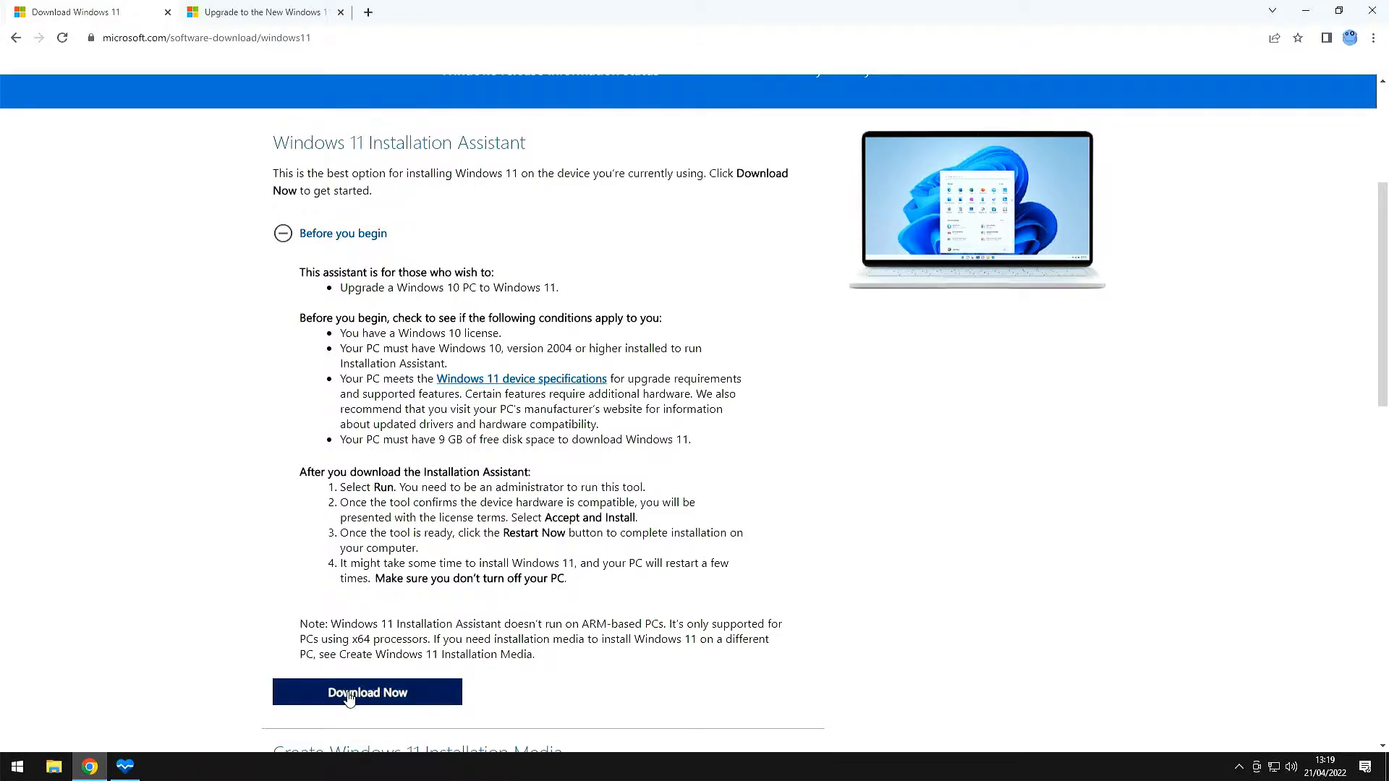
# - Download the Windows 11 Installation Assistant and launch the downloaded file
pyautogui.click(349, 693)
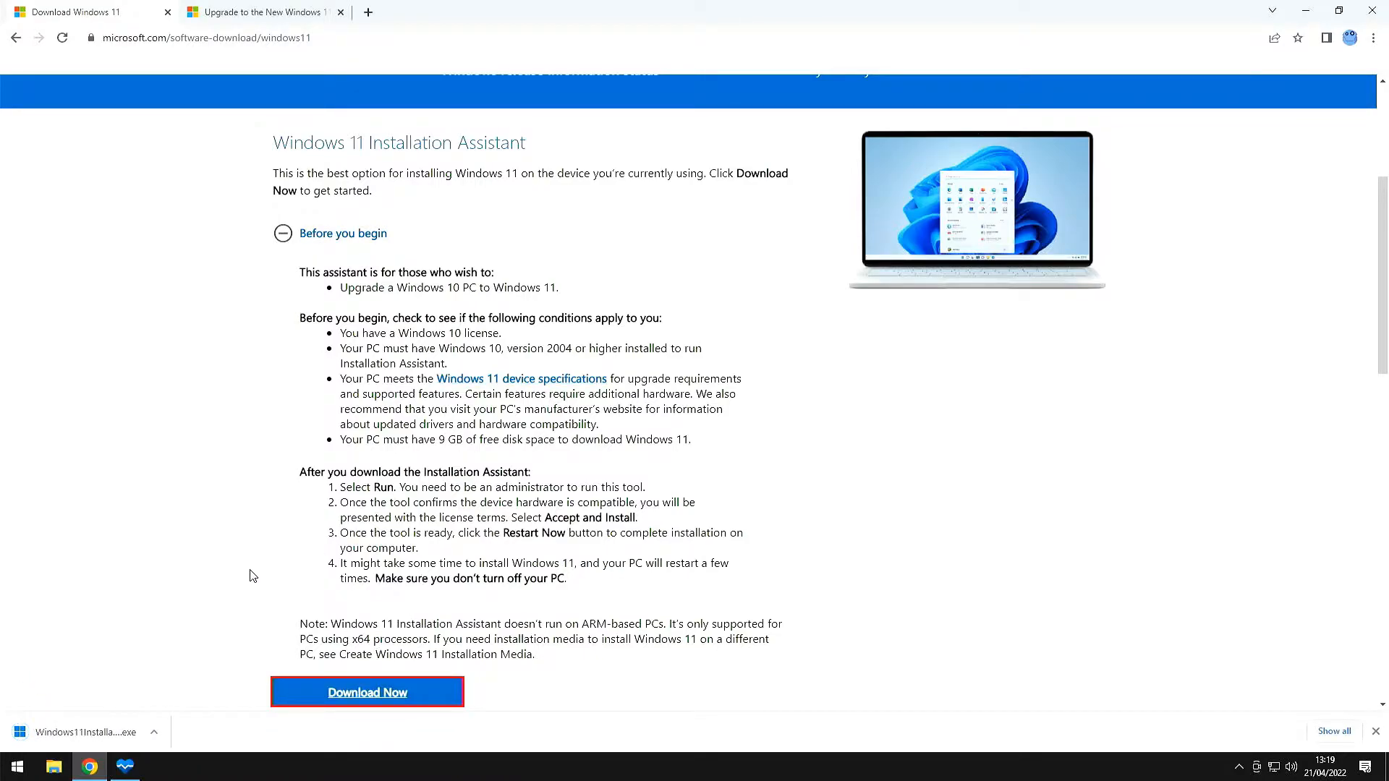
pyautogui.click(84, 733)
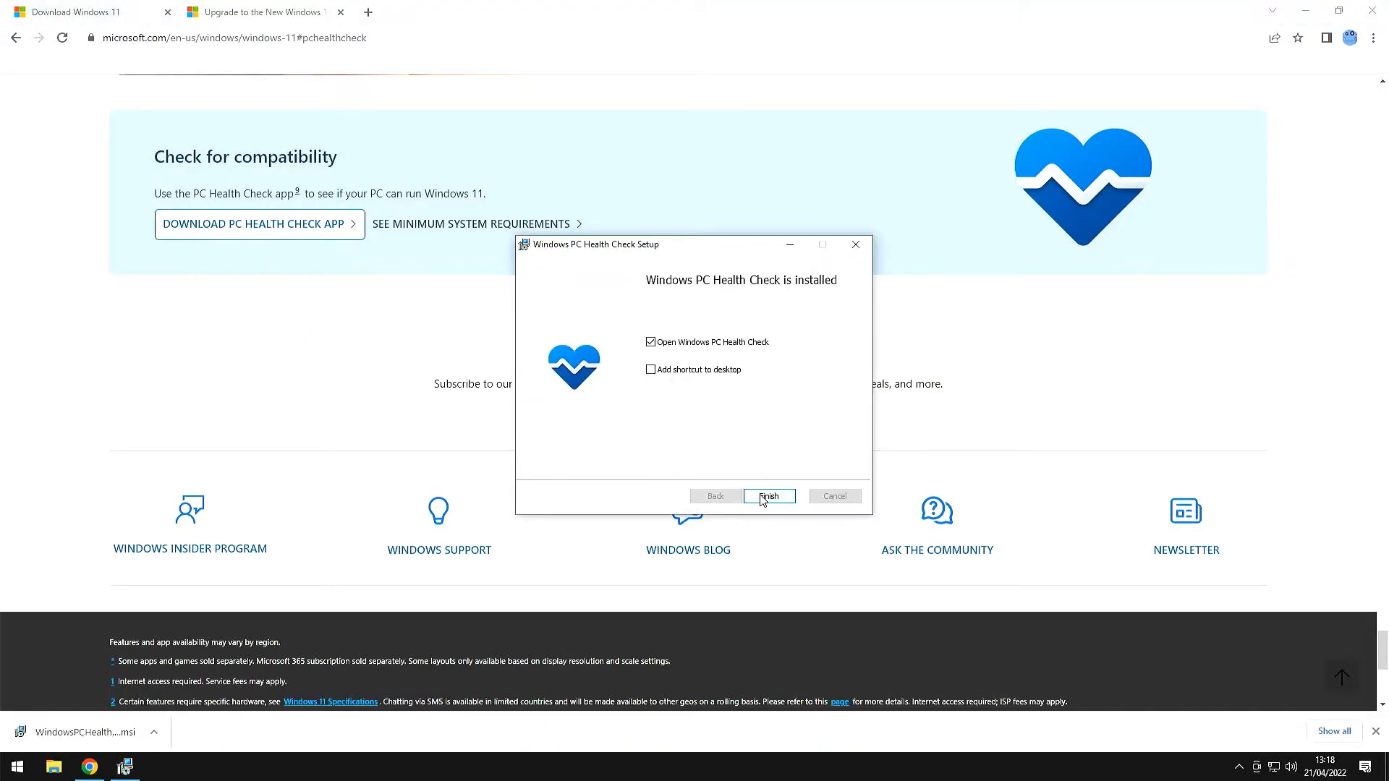
# - Finish the PC Health Check setup with the app set to open, and run its Windows 11 requirements check
pyautogui.click(762, 500)
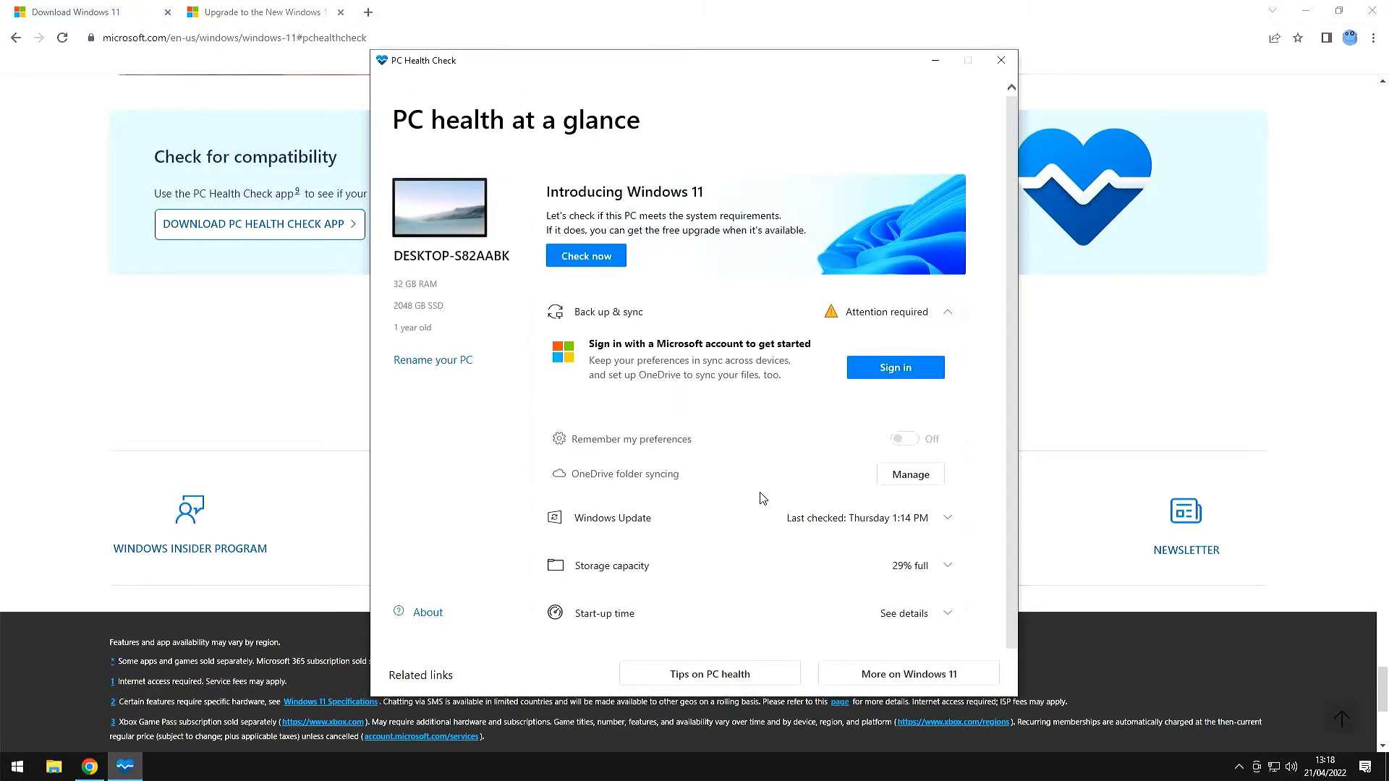
pyautogui.click(592, 257)
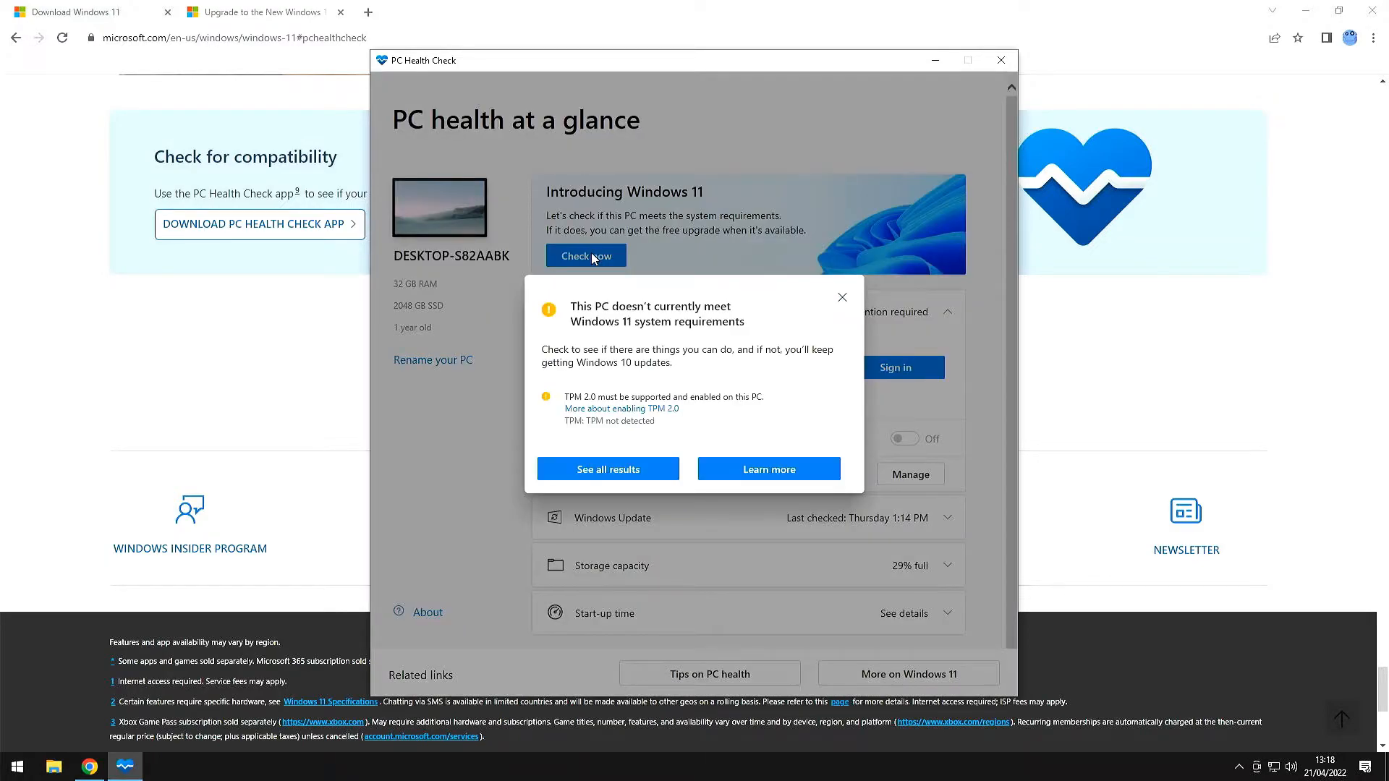
pyautogui.moveTo(582, 396); pyautogui.dragTo(745, 408)
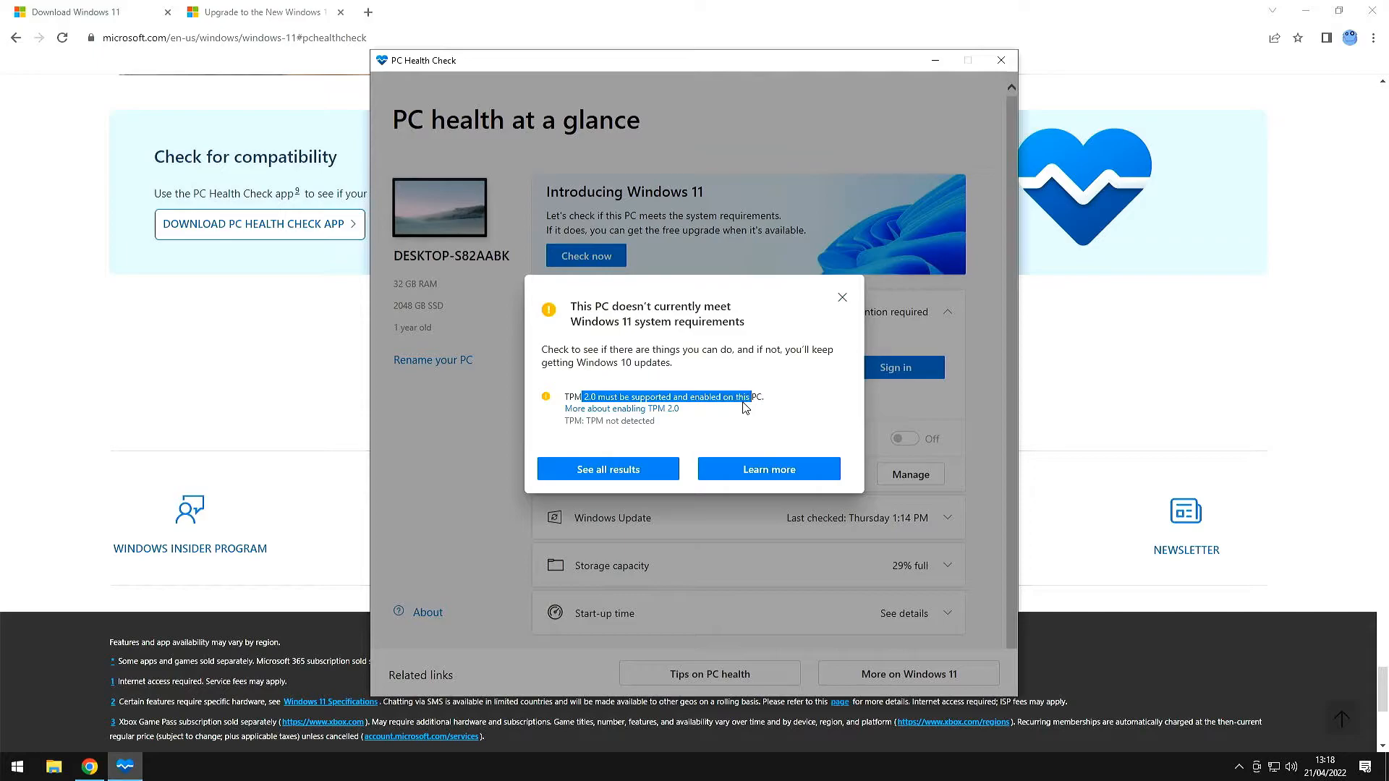
pyautogui.click(744, 402)
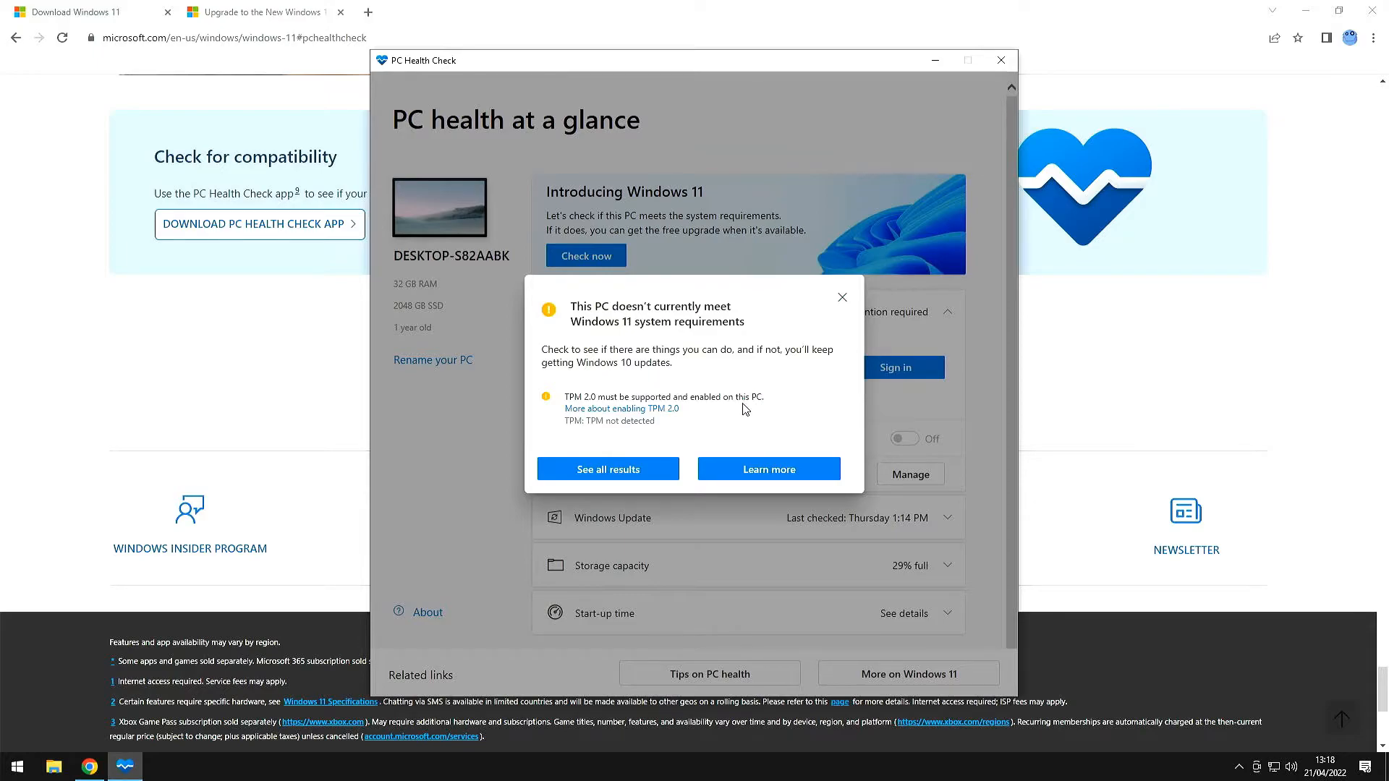
# - Review all the PC Health Check compatibility results, collapse them and close the results dialog
pyautogui.click(661, 469)
pyautogui.scroll(-3, 844, 406)
pyautogui.scroll(1, 841, 416)
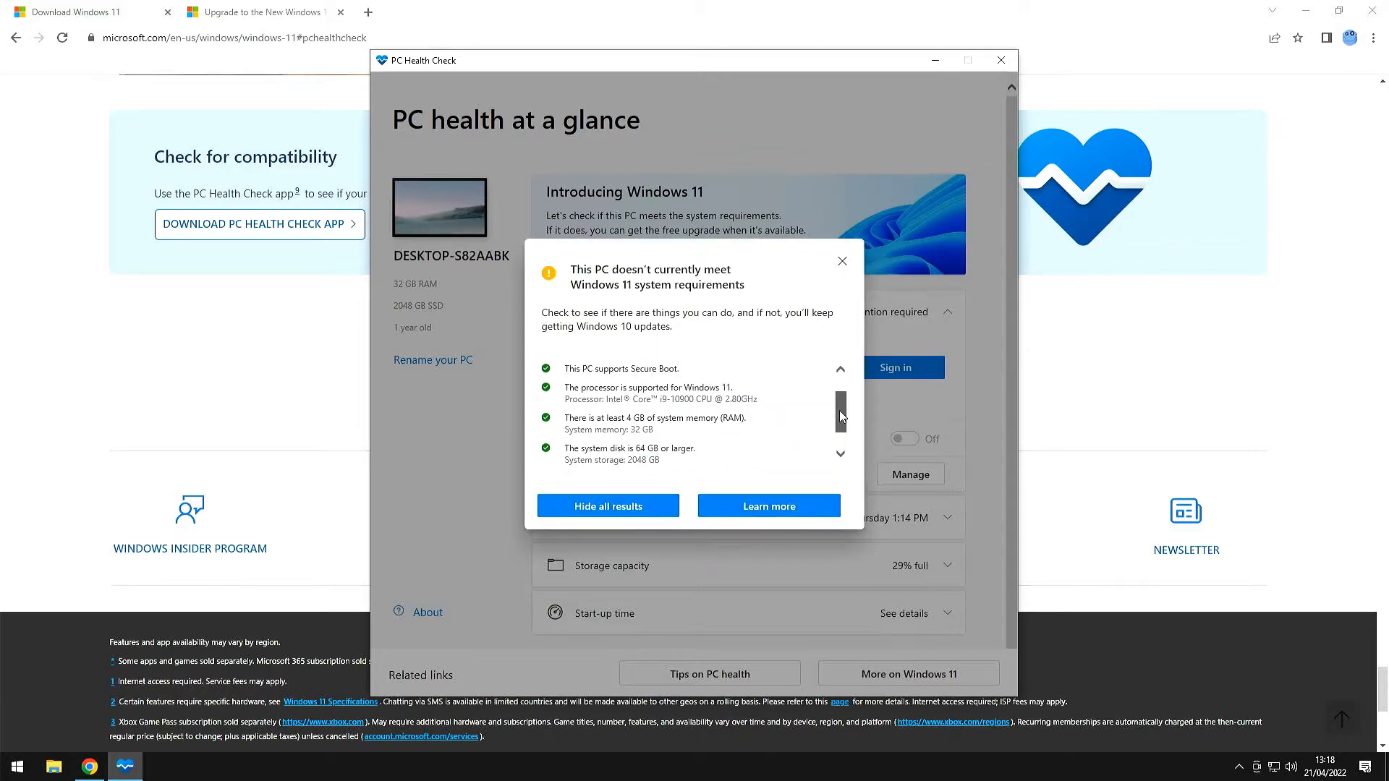
pyautogui.scroll(2, 842, 416)
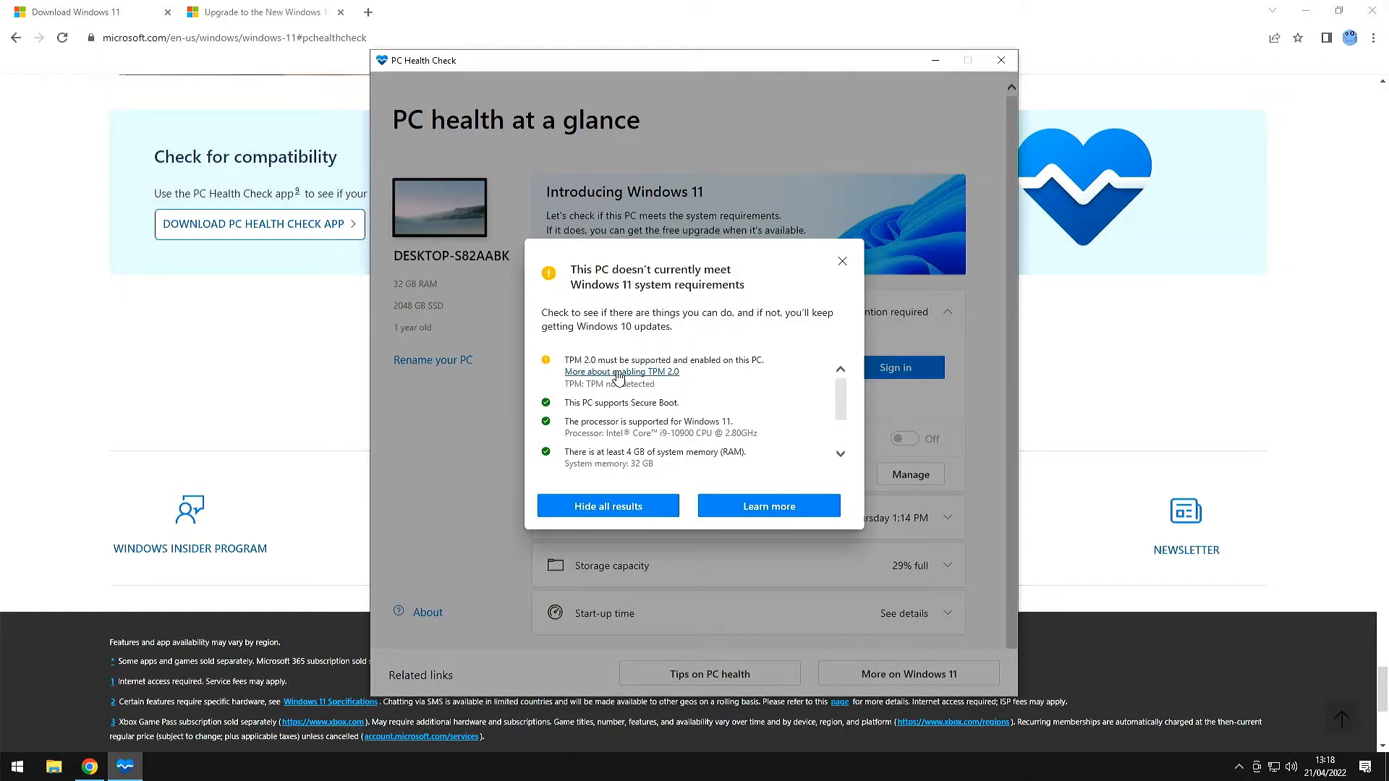
pyautogui.click(674, 506)
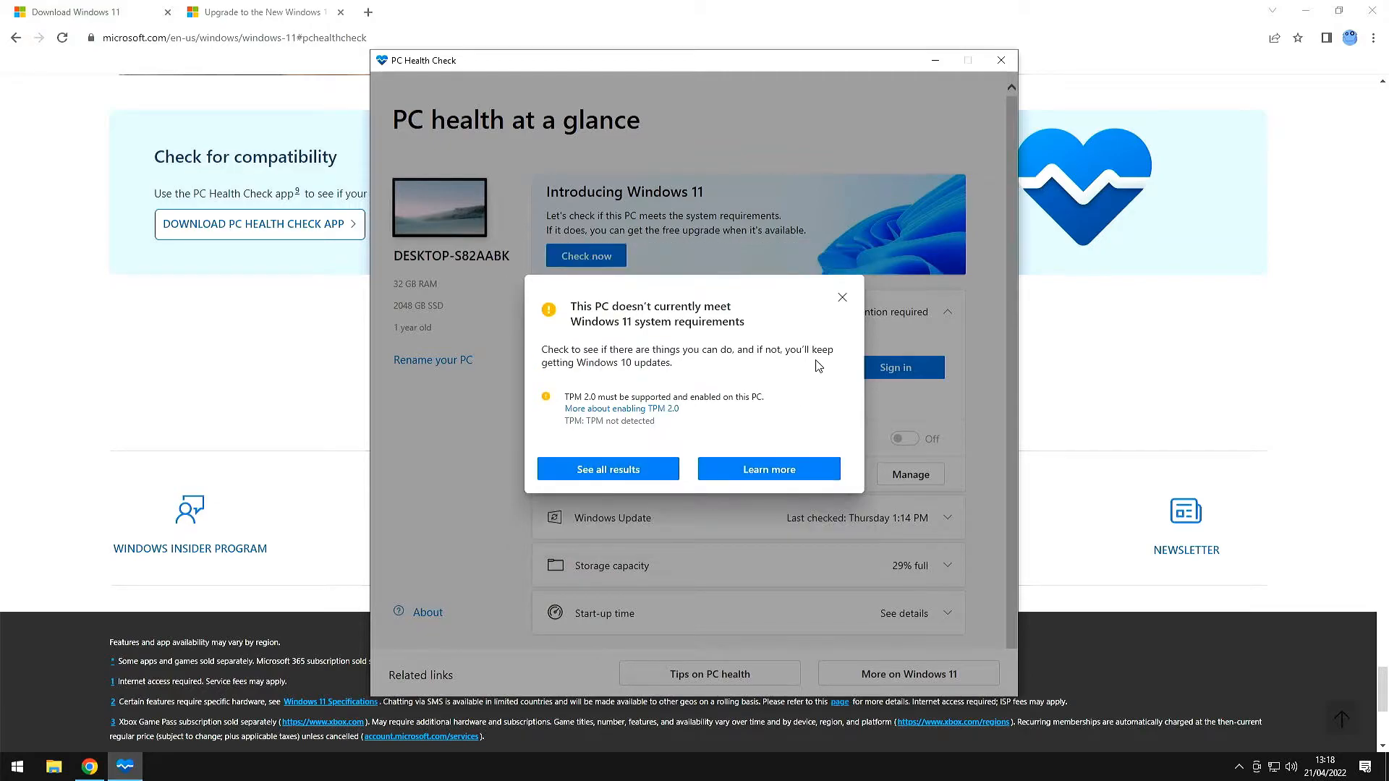
pyautogui.click(841, 299)
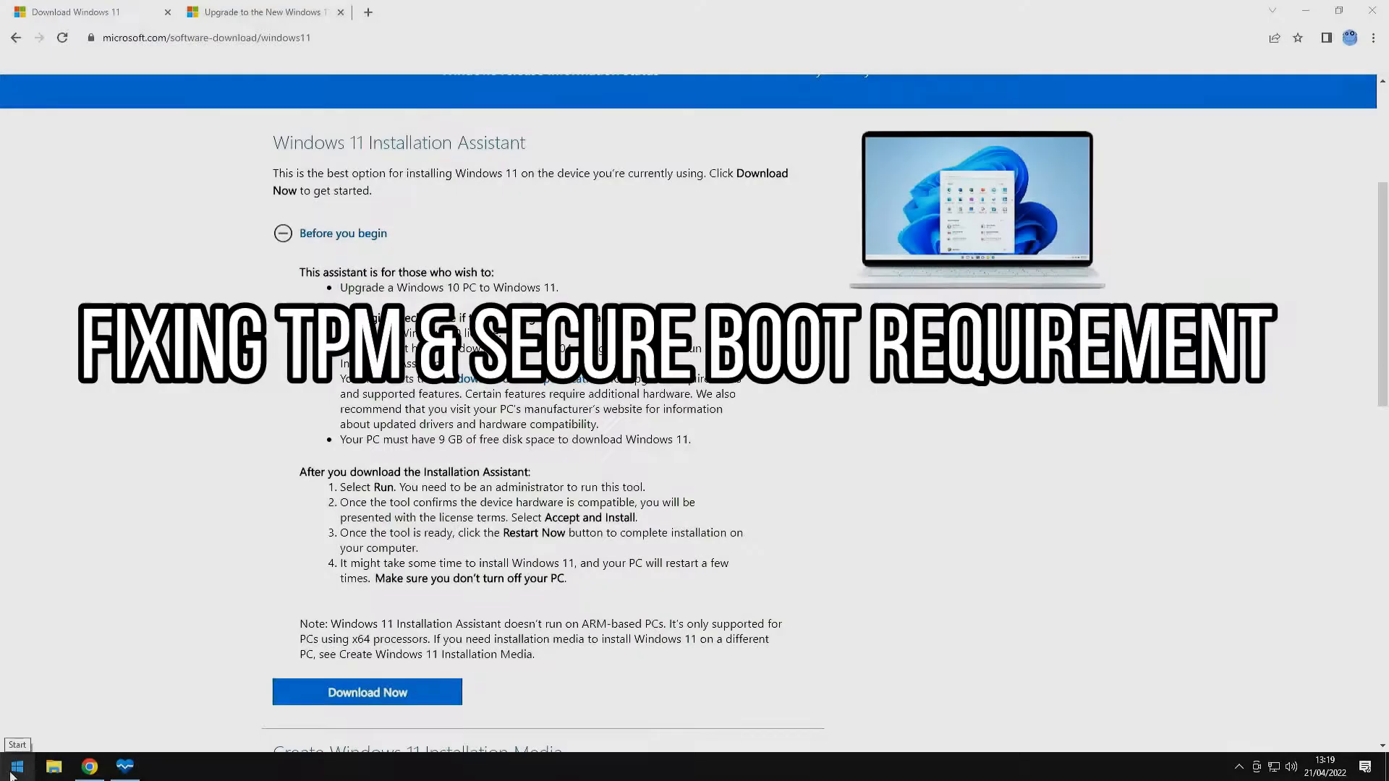
# - Run tpm.msc to check the computer's TPM status, and close the TPM Management window
pyautogui.press('super+r')
pyautogui.write('tp')
pyautogui.write('msc')
pyautogui.press('Return')
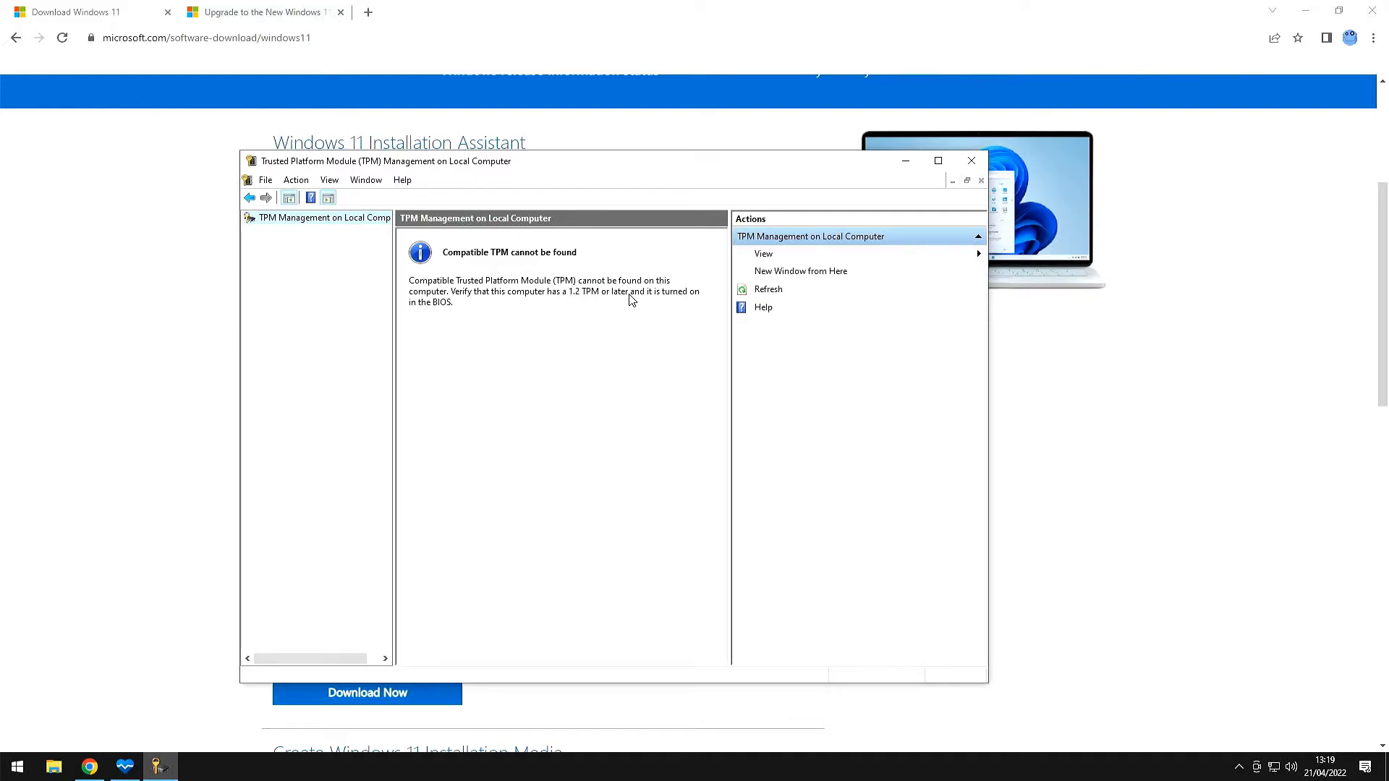
pyautogui.click(972, 160)
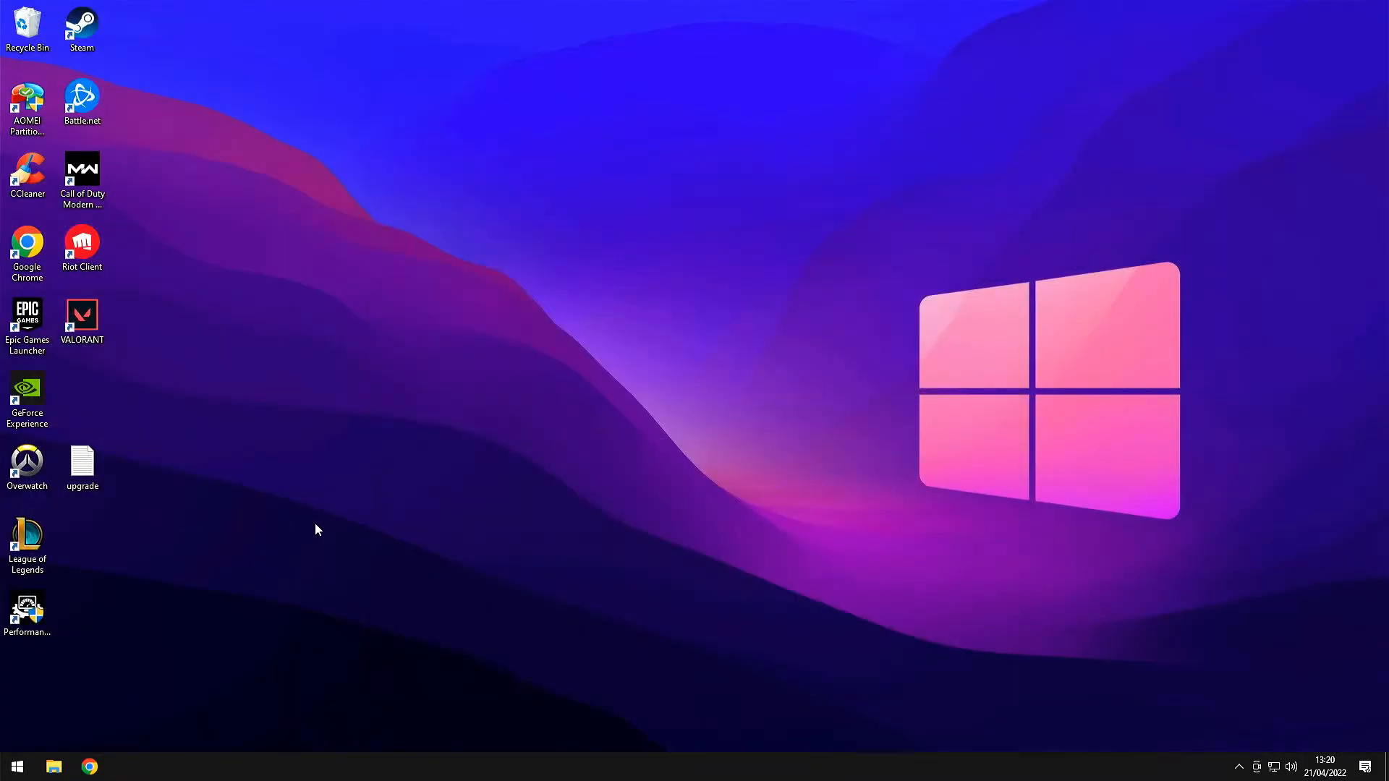
# - Restart the computer to get into the UEFI BIOS
pyautogui.click(17, 766)
pyautogui.click(17, 731)
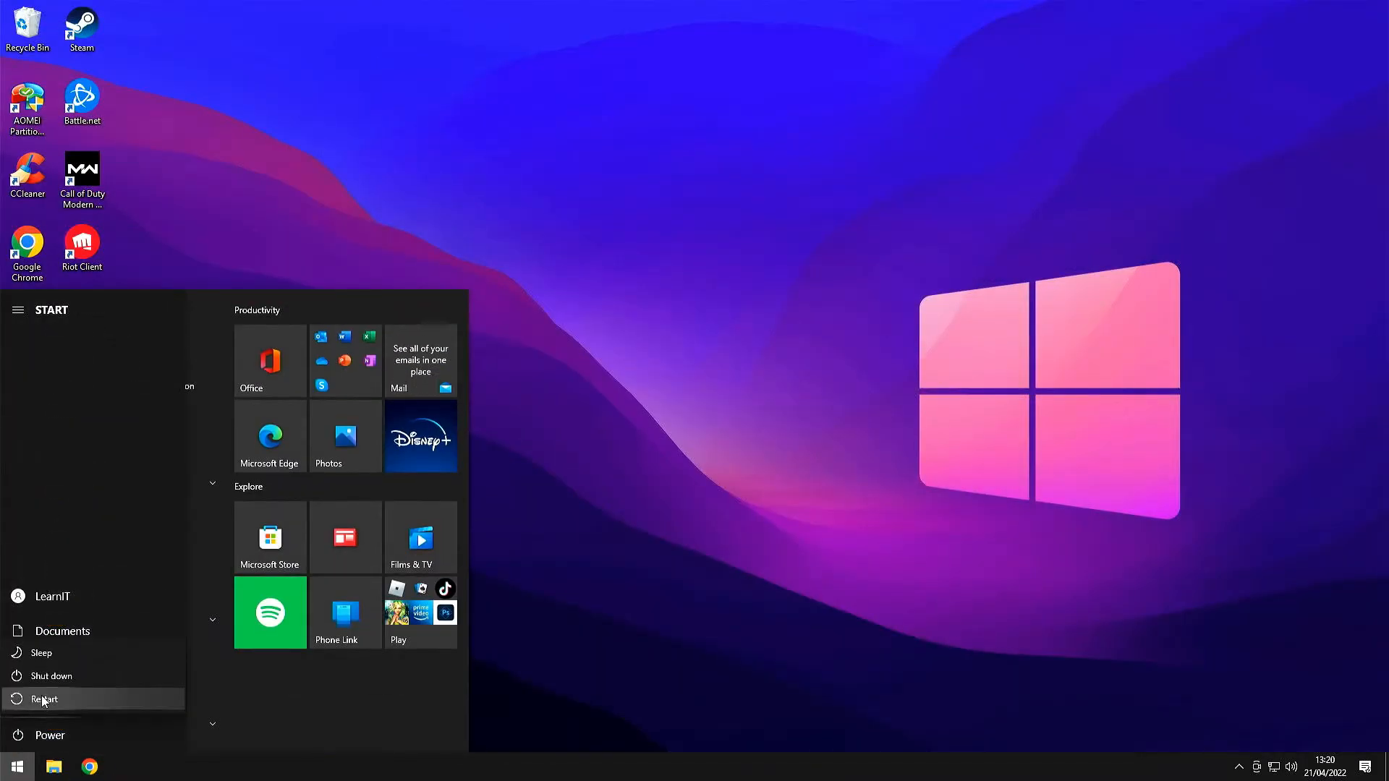
pyautogui.click(41, 696)
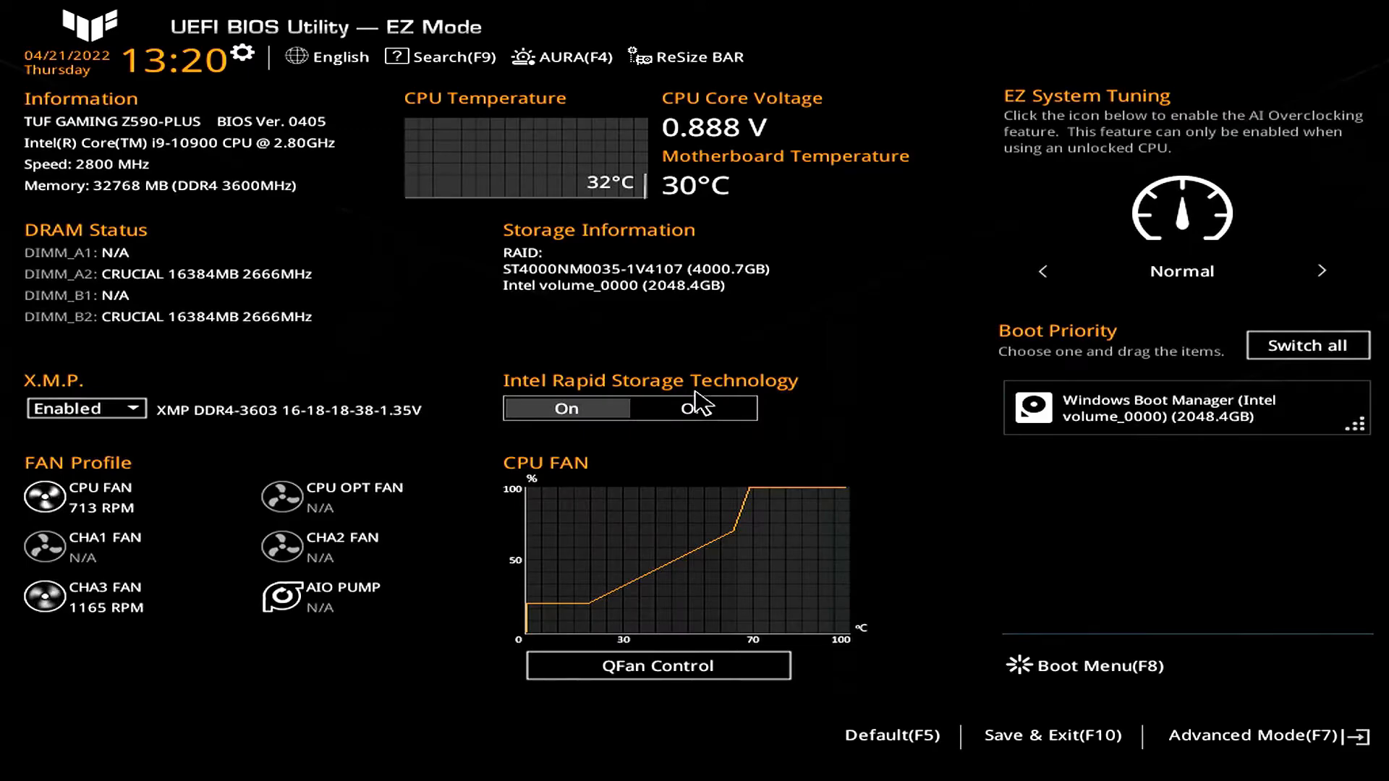
# - Switch the UEFI BIOS from EZ Mode to Advanced Mode and go to the Advanced settings
pyautogui.press('F7')
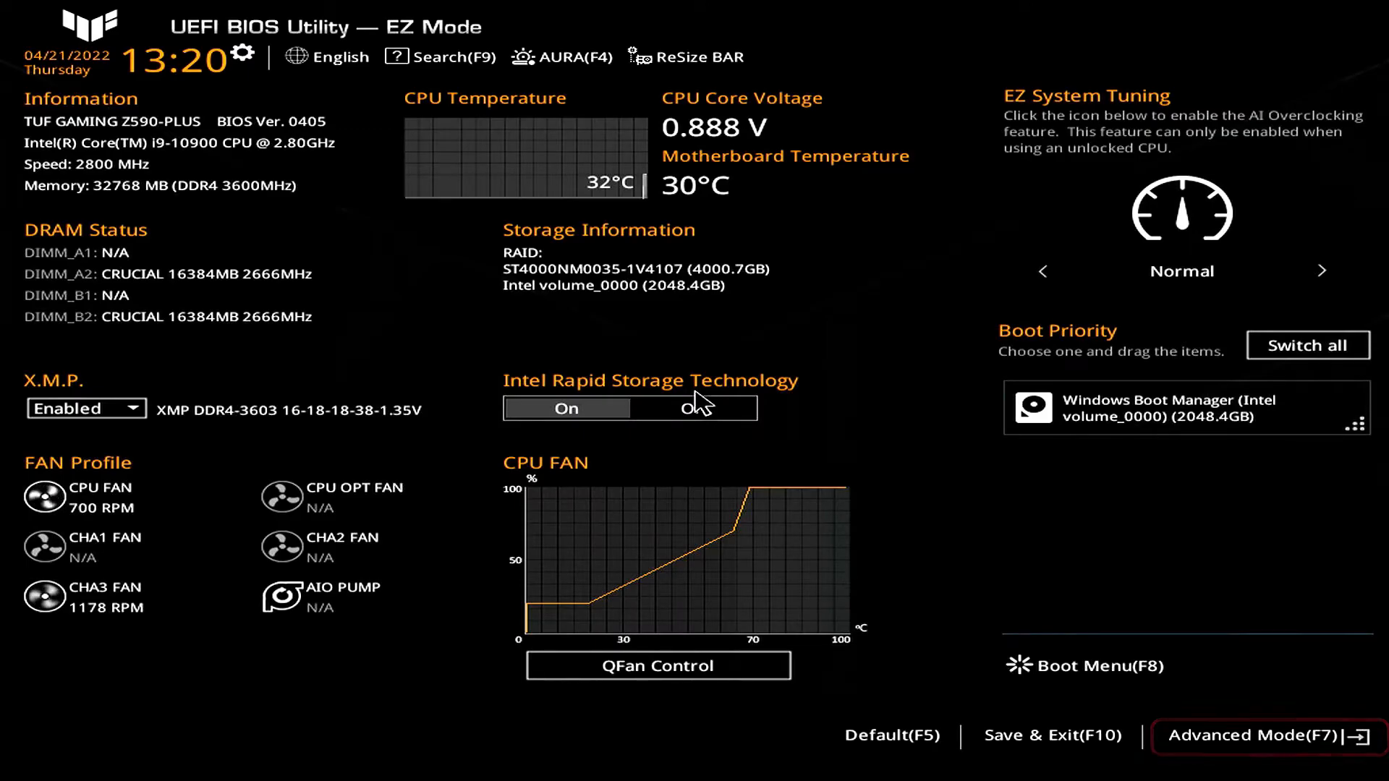
pyautogui.press('F7')
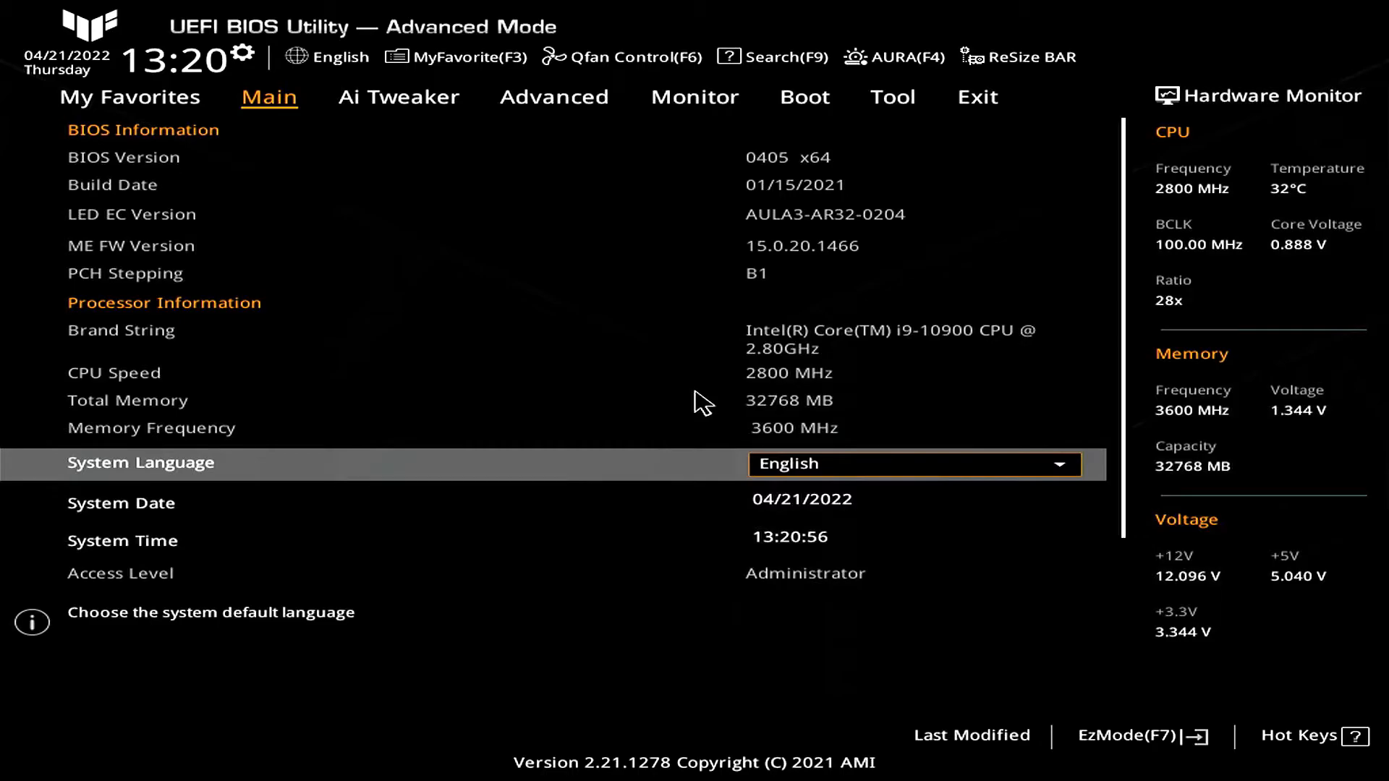
pyautogui.press('Right')
pyautogui.press('Right')
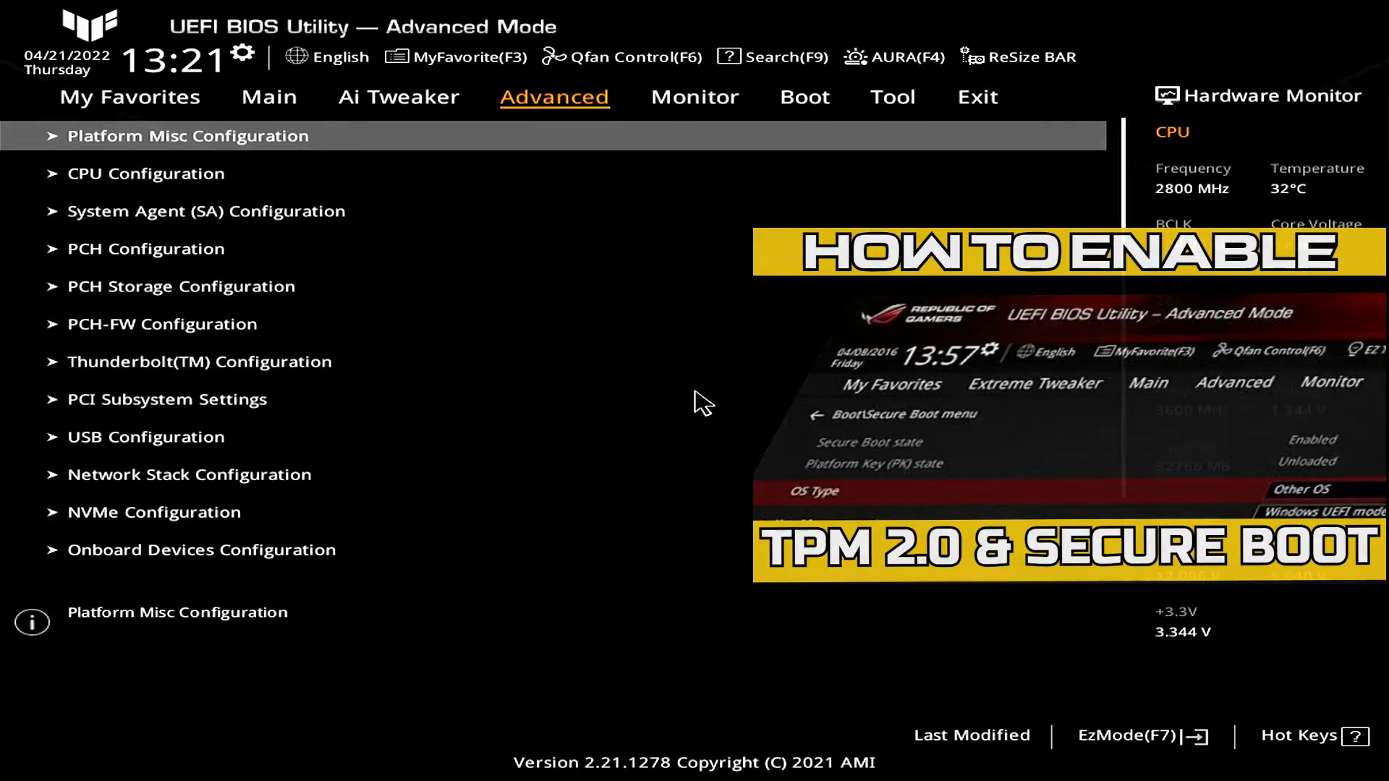
# - In PCH-FW Configuration, set TPM Device Selection to Enable Firmware TPM
pyautogui.press('Down')
pyautogui.press('Down')
pyautogui.press('Down')
pyautogui.press('Down')
pyautogui.press('Down')
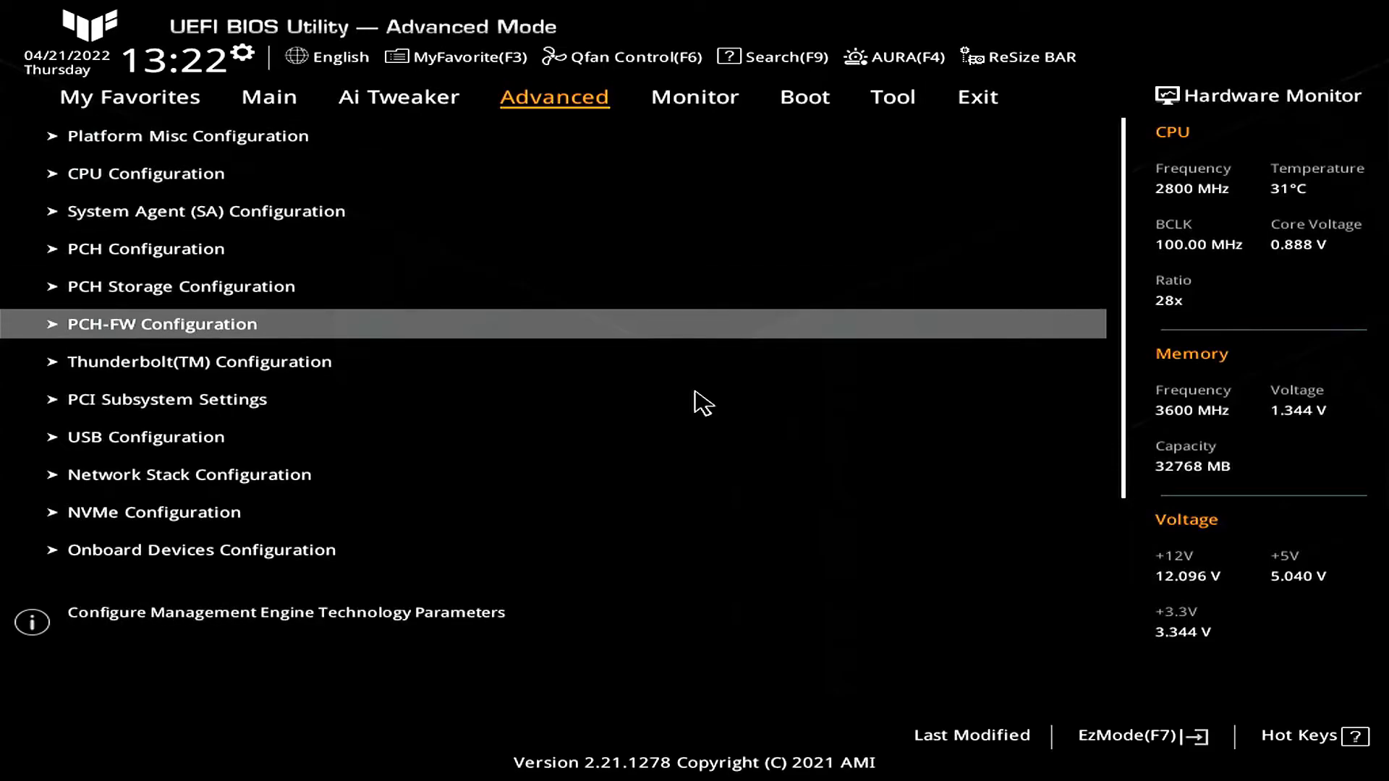
pyautogui.press('Return')
pyautogui.press('Return')
pyautogui.press('Down')
pyautogui.press('Return')
pyautogui.press('Return')
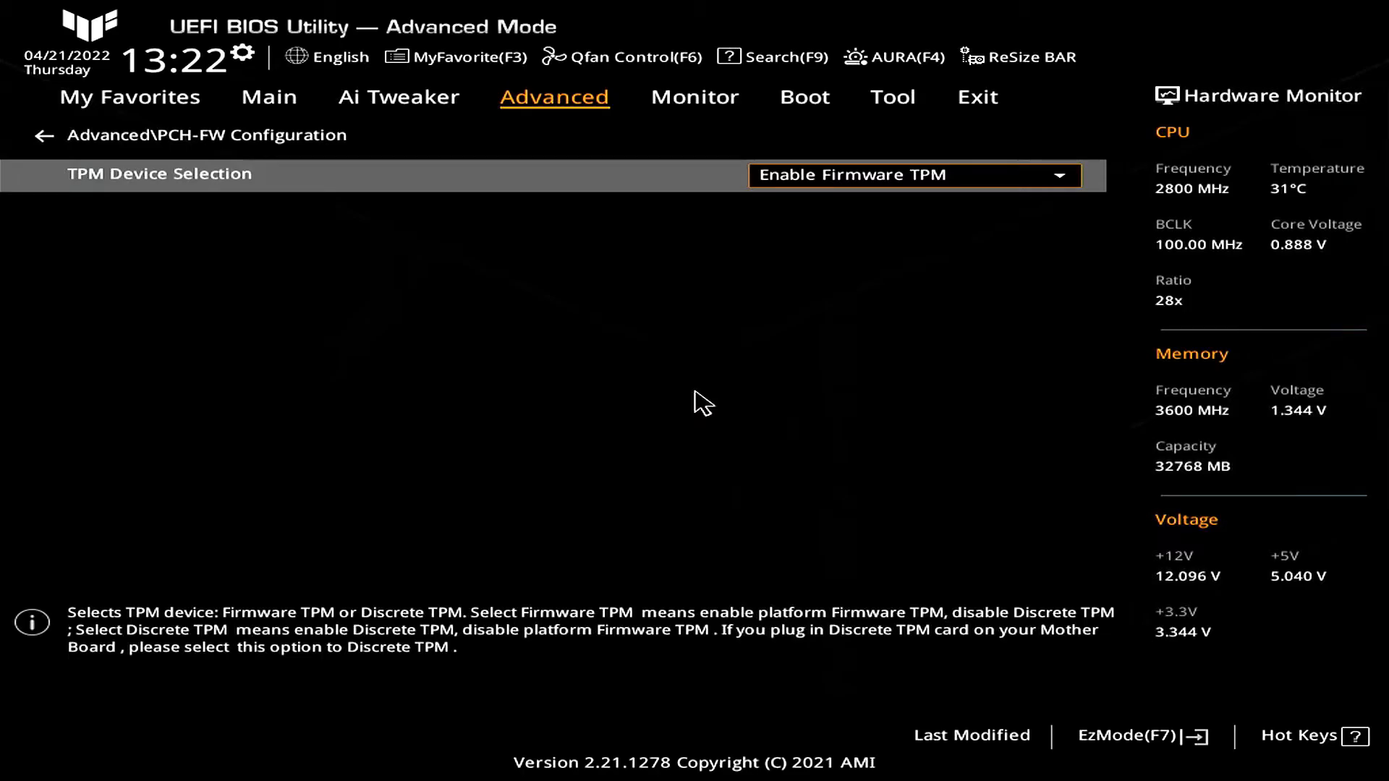
# - In the Secure Boot settings of the Boot section, set Secure Boot Mode to Standard
pyautogui.press('Right')
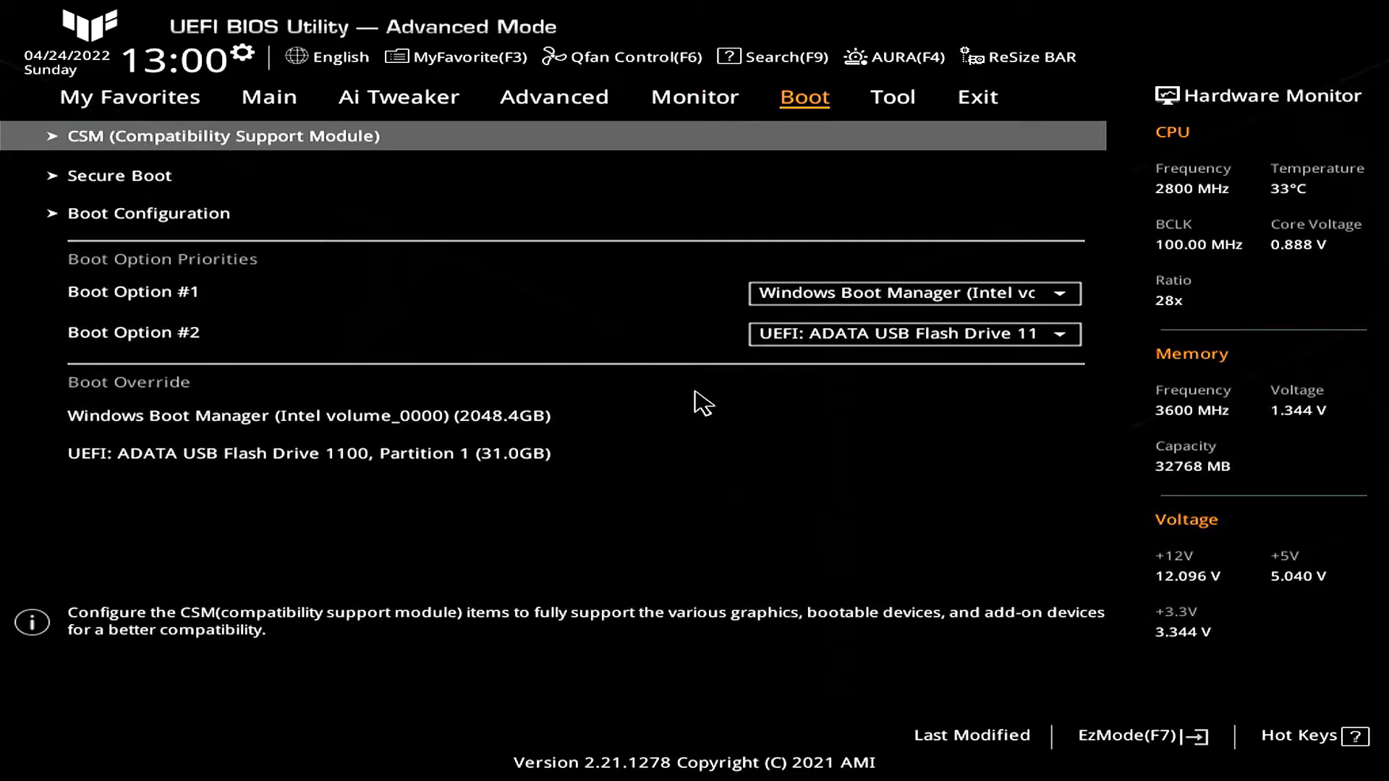
pyautogui.press('Down')
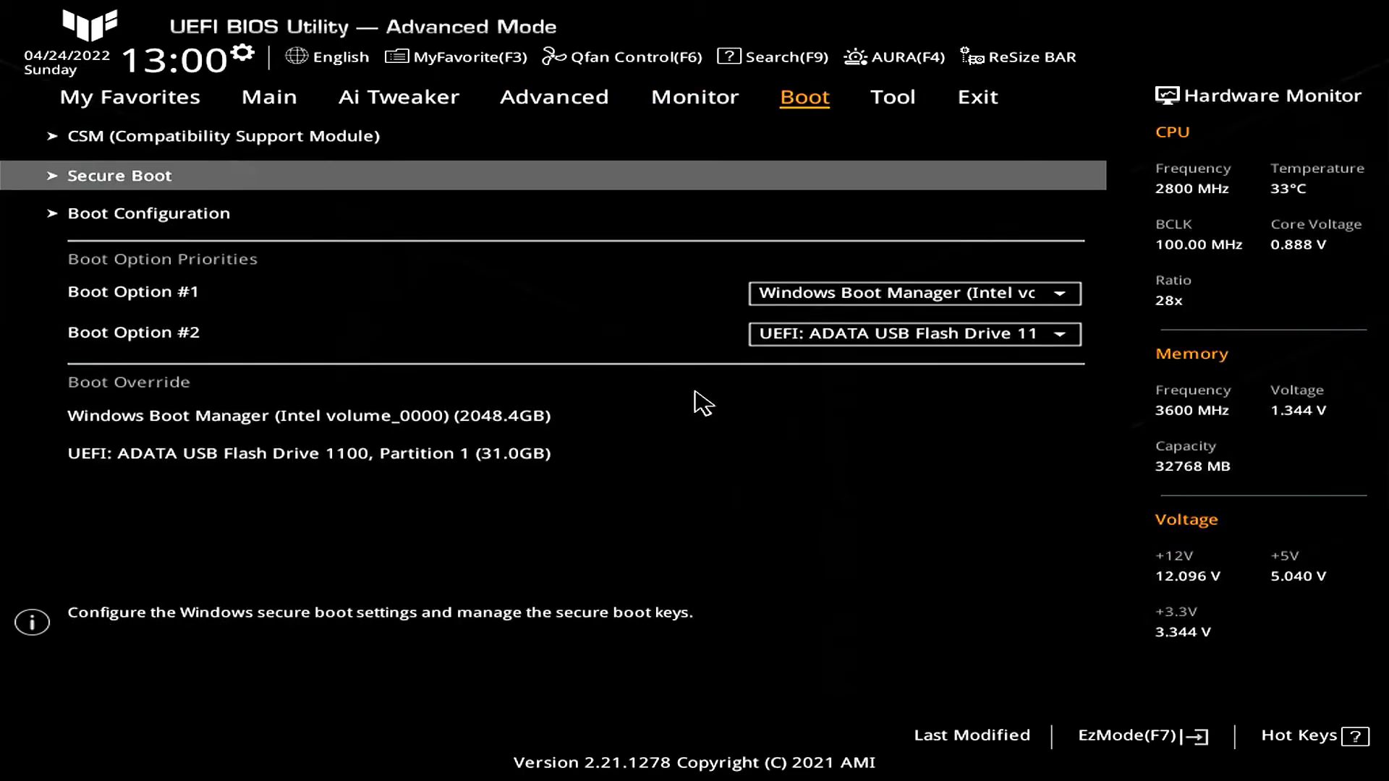
pyautogui.press('Return')
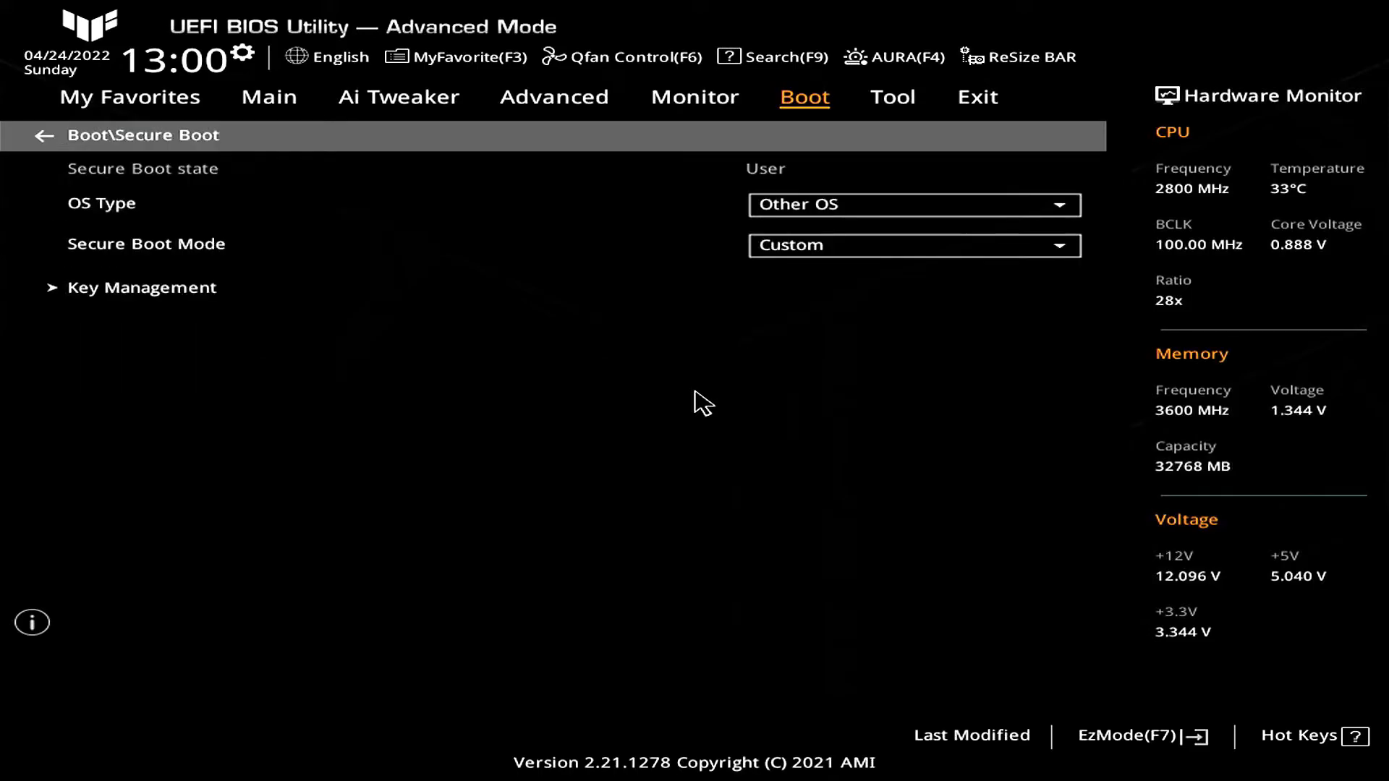
pyautogui.press('Down')
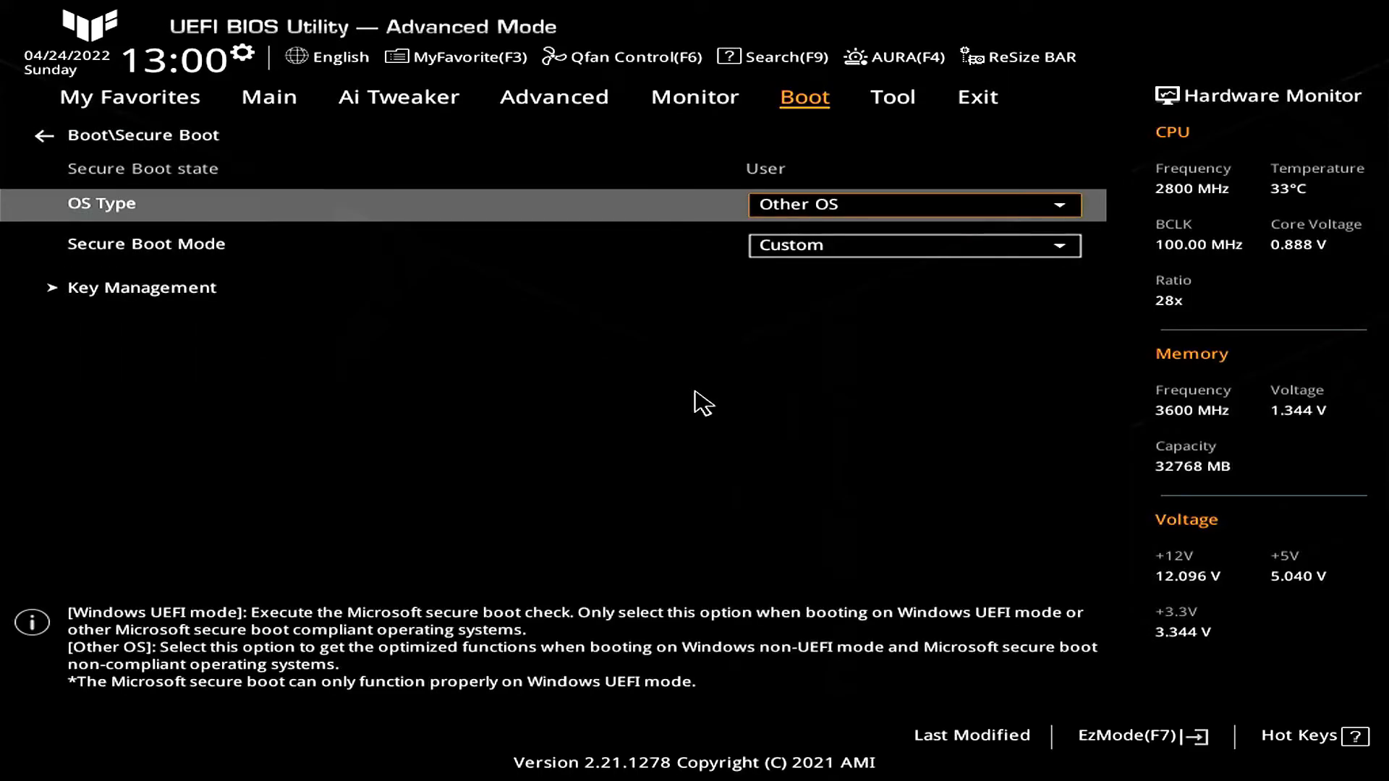
pyautogui.press('Down')
pyautogui.press('Return')
pyautogui.press('Up')
pyautogui.press('Return')
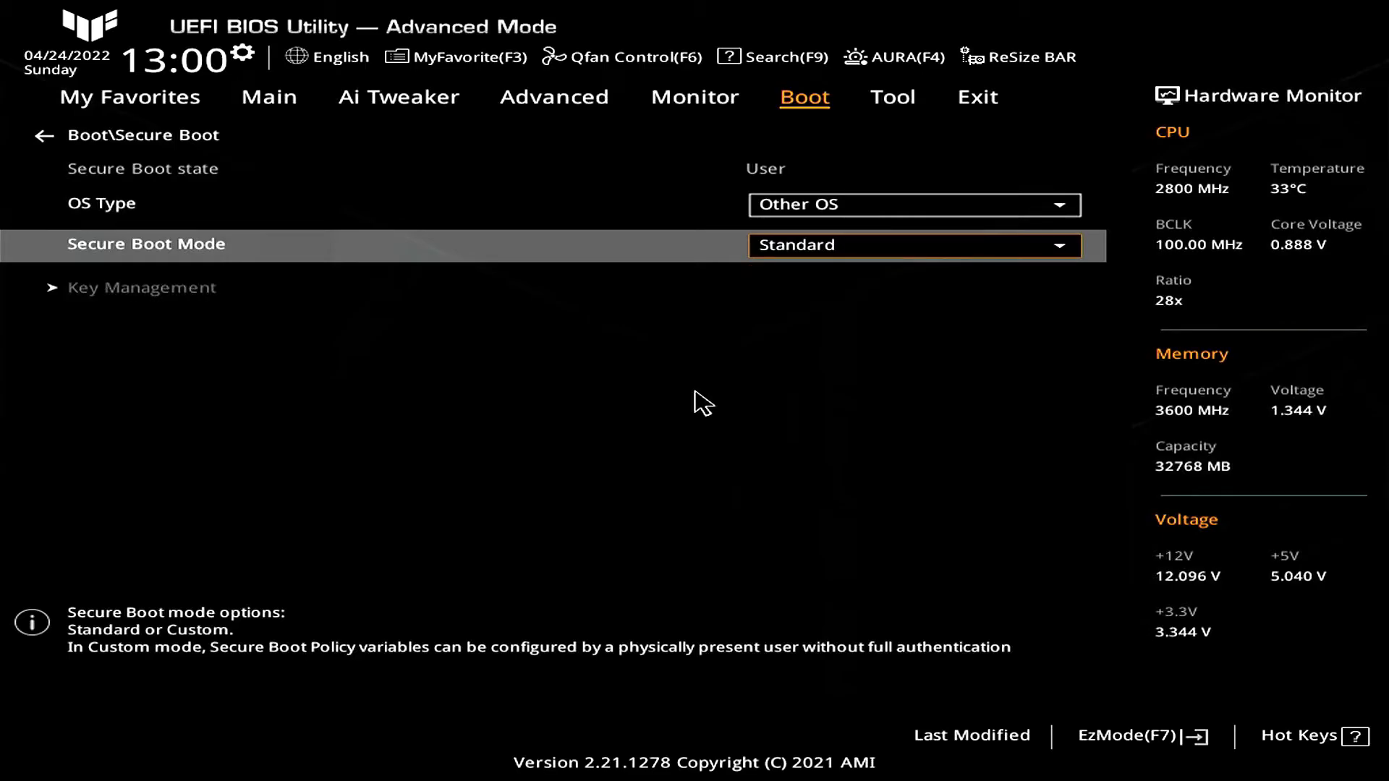
# - Set the Secure Boot OS Type to Windows UEFI mode
pyautogui.press('Up')
pyautogui.press('Return')
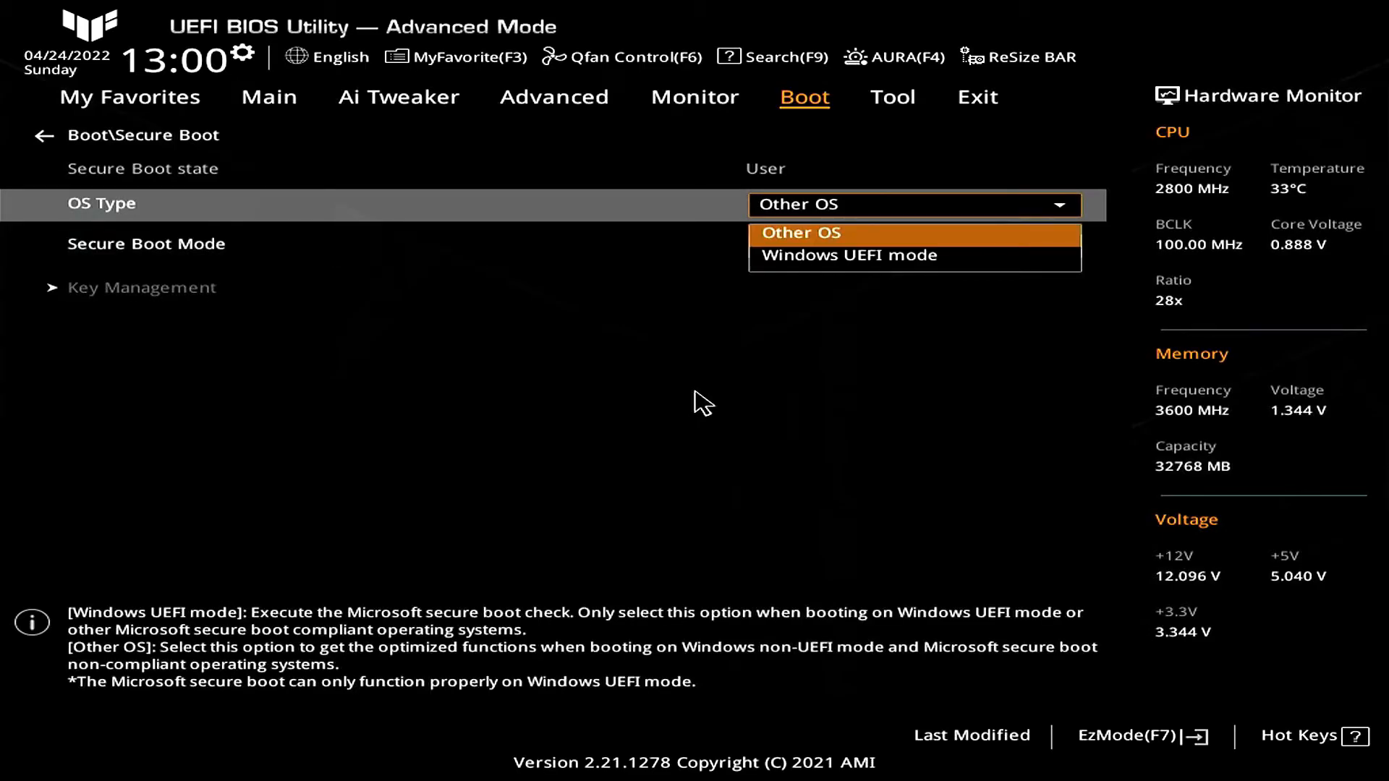
pyautogui.press('Down')
pyautogui.press('Return')
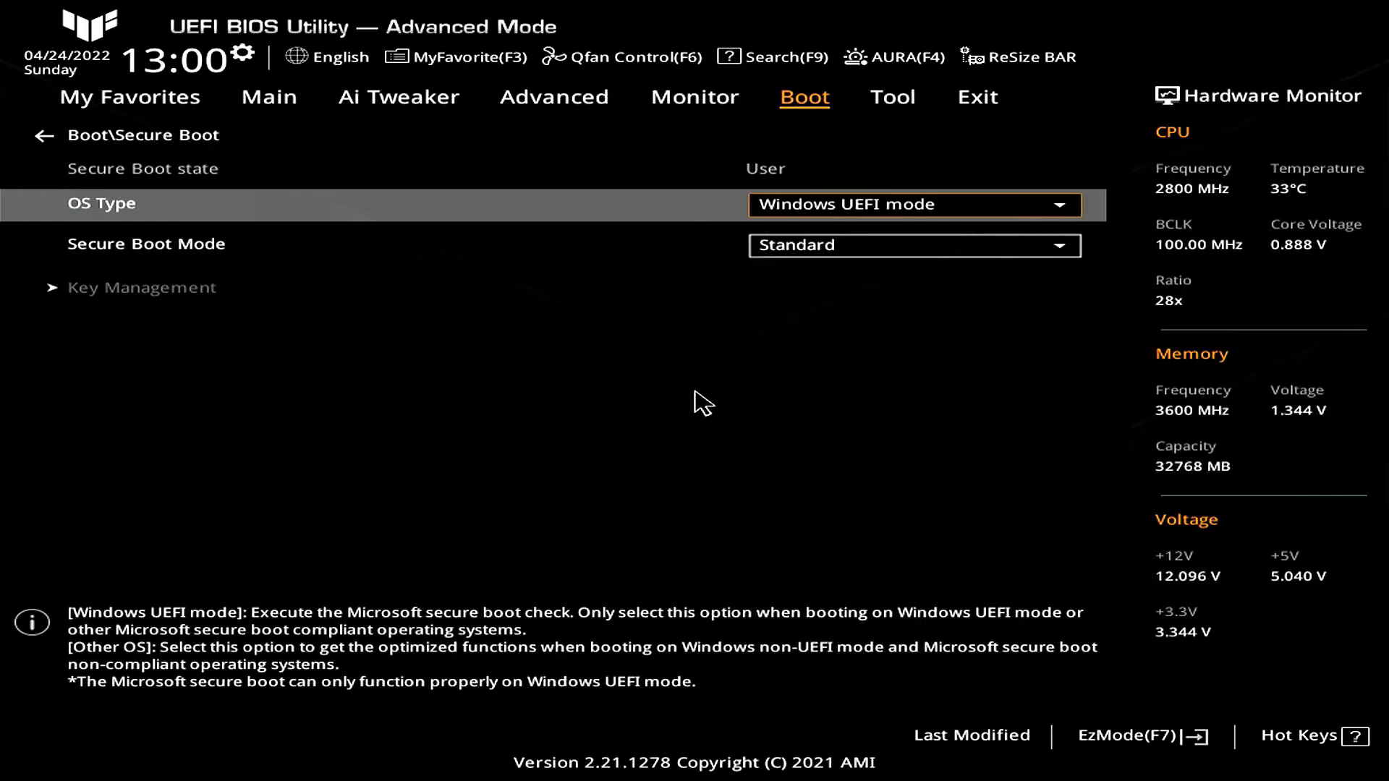
# - Save the BIOS changes and exit to restart the computer into Windows
pyautogui.press('Right')
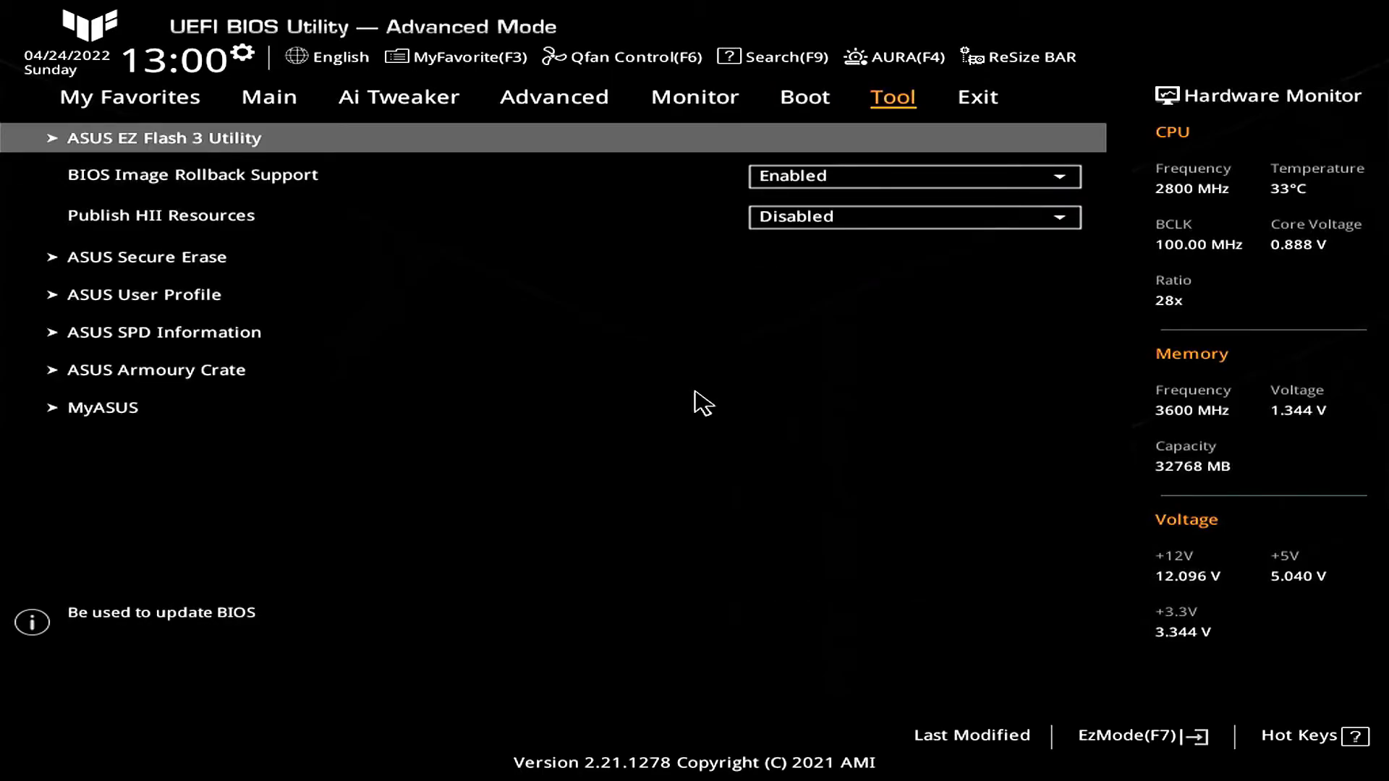
pyautogui.press('Right')
pyautogui.press('Down')
pyautogui.press('Return')
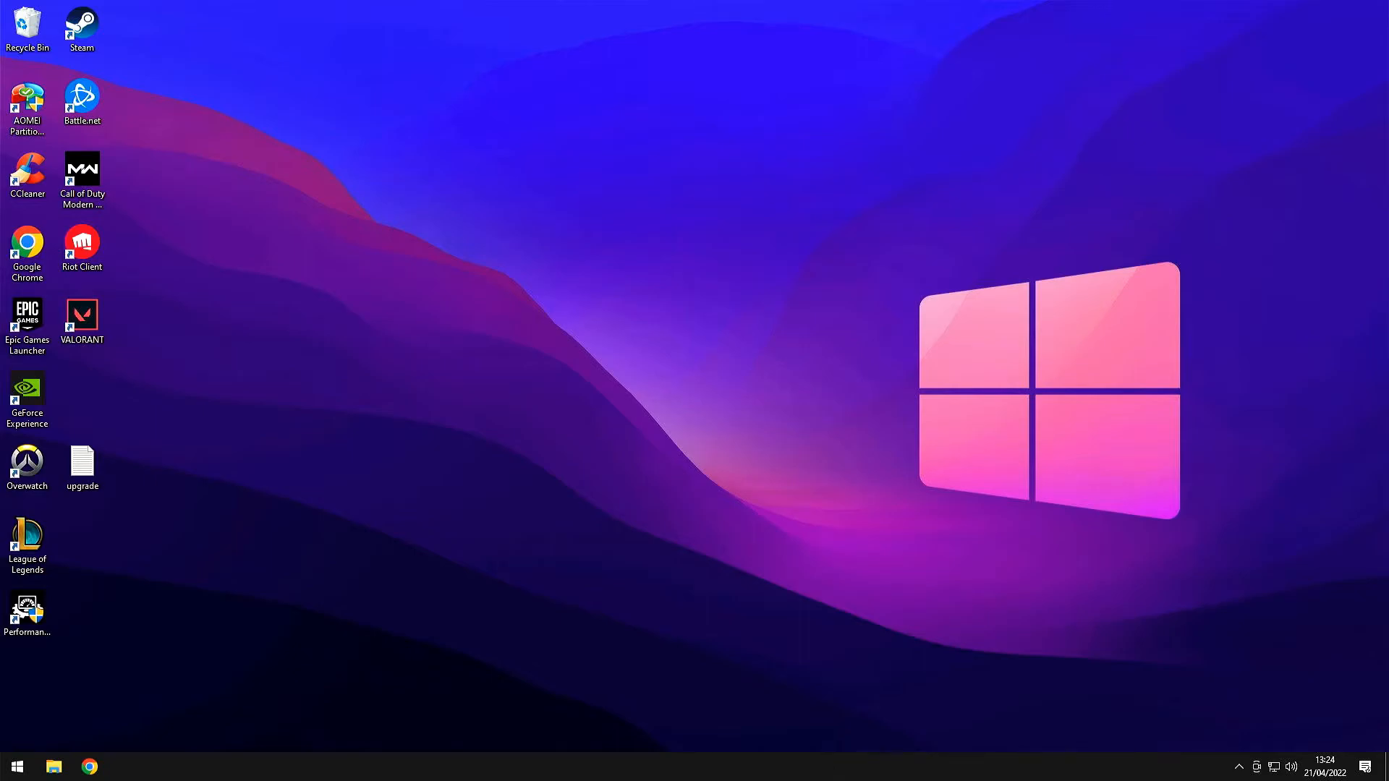
# - Open the TPM management console with tpm.msc, check the TPM status and specification version, and close it
pyautogui.press('super+r')
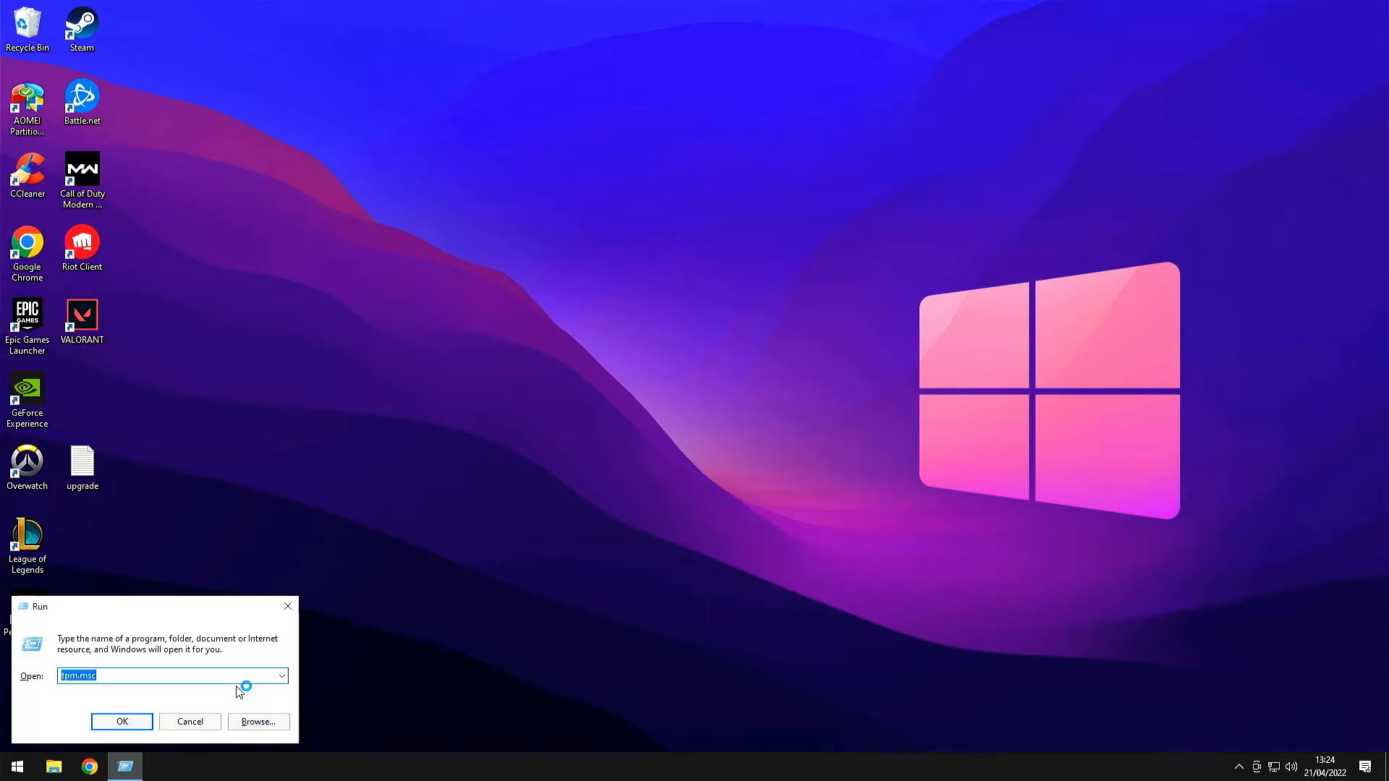
pyautogui.click(134, 722)
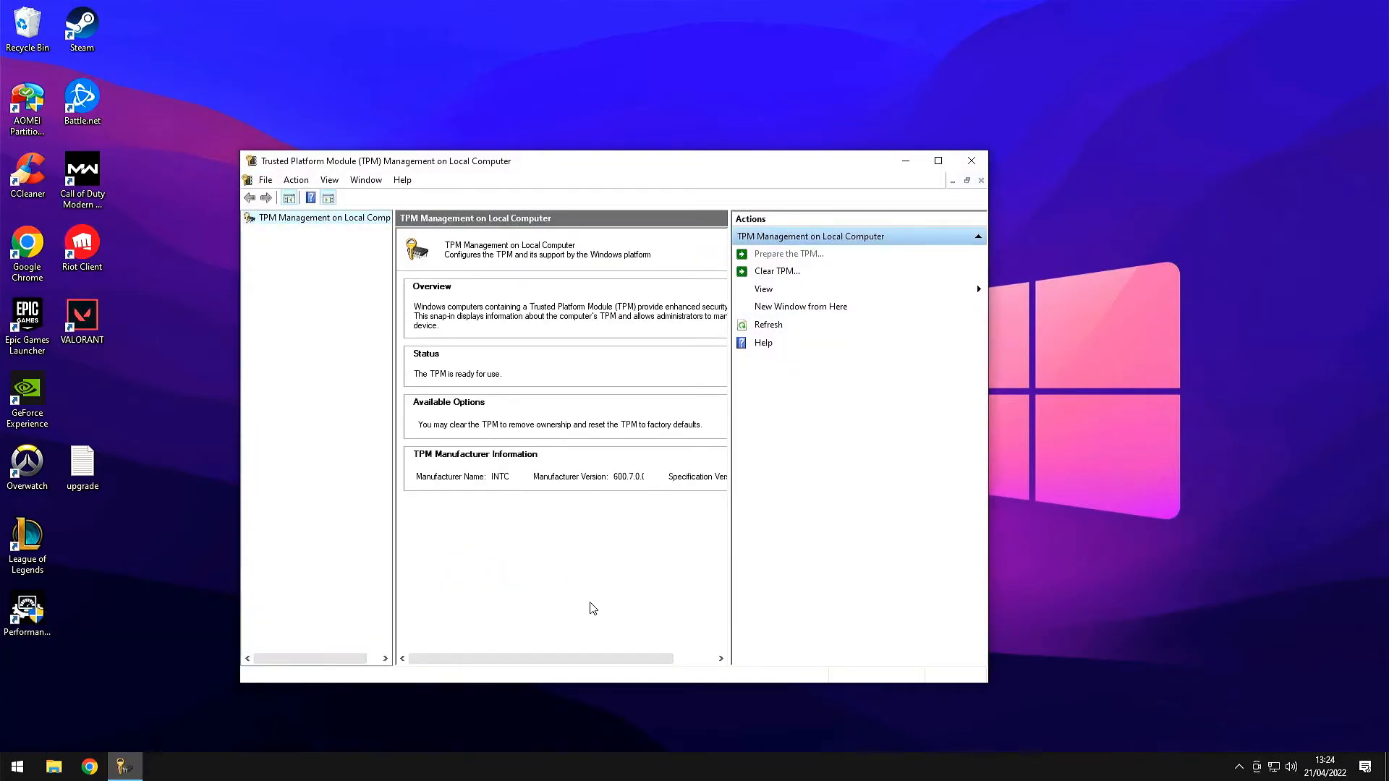
pyautogui.moveTo(595, 658); pyautogui.dragTo(691, 665)
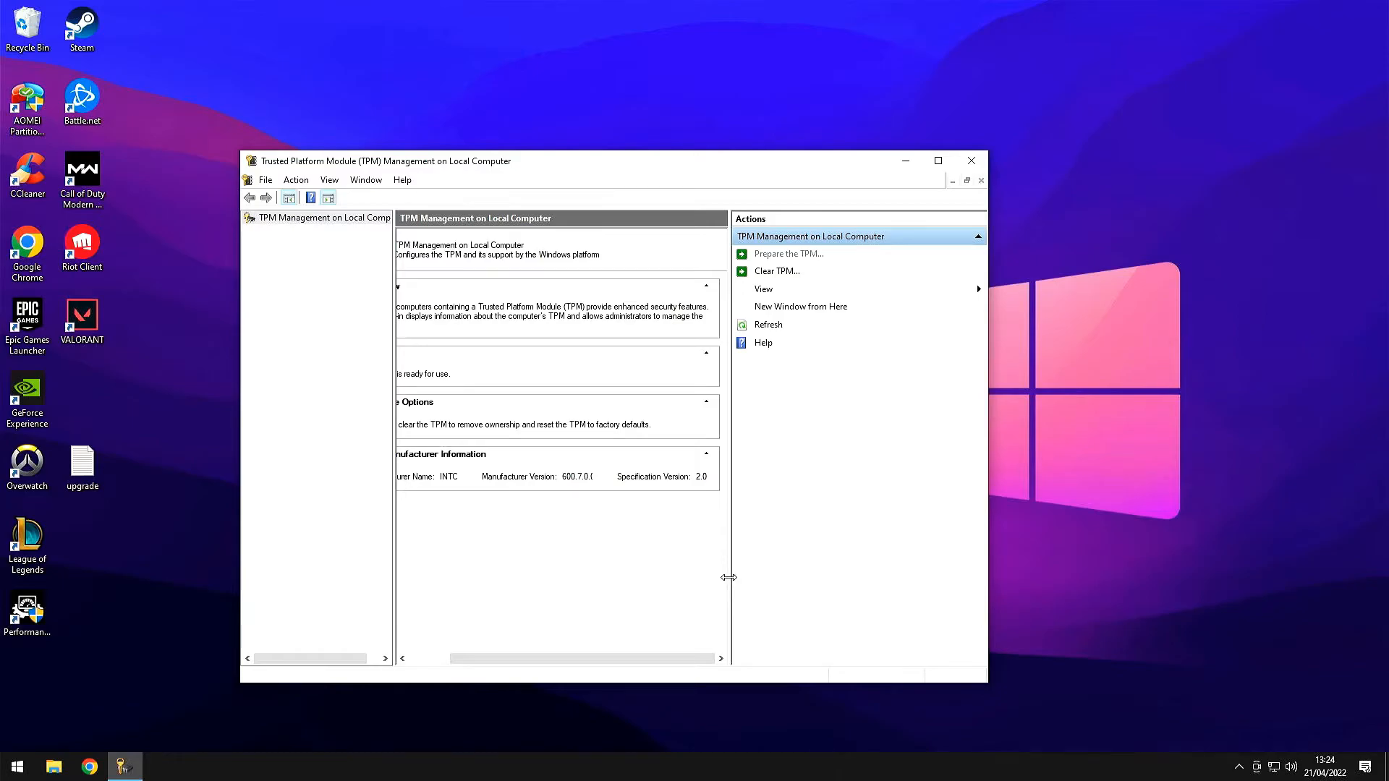
pyautogui.moveTo(729, 583); pyautogui.dragTo(878, 593)
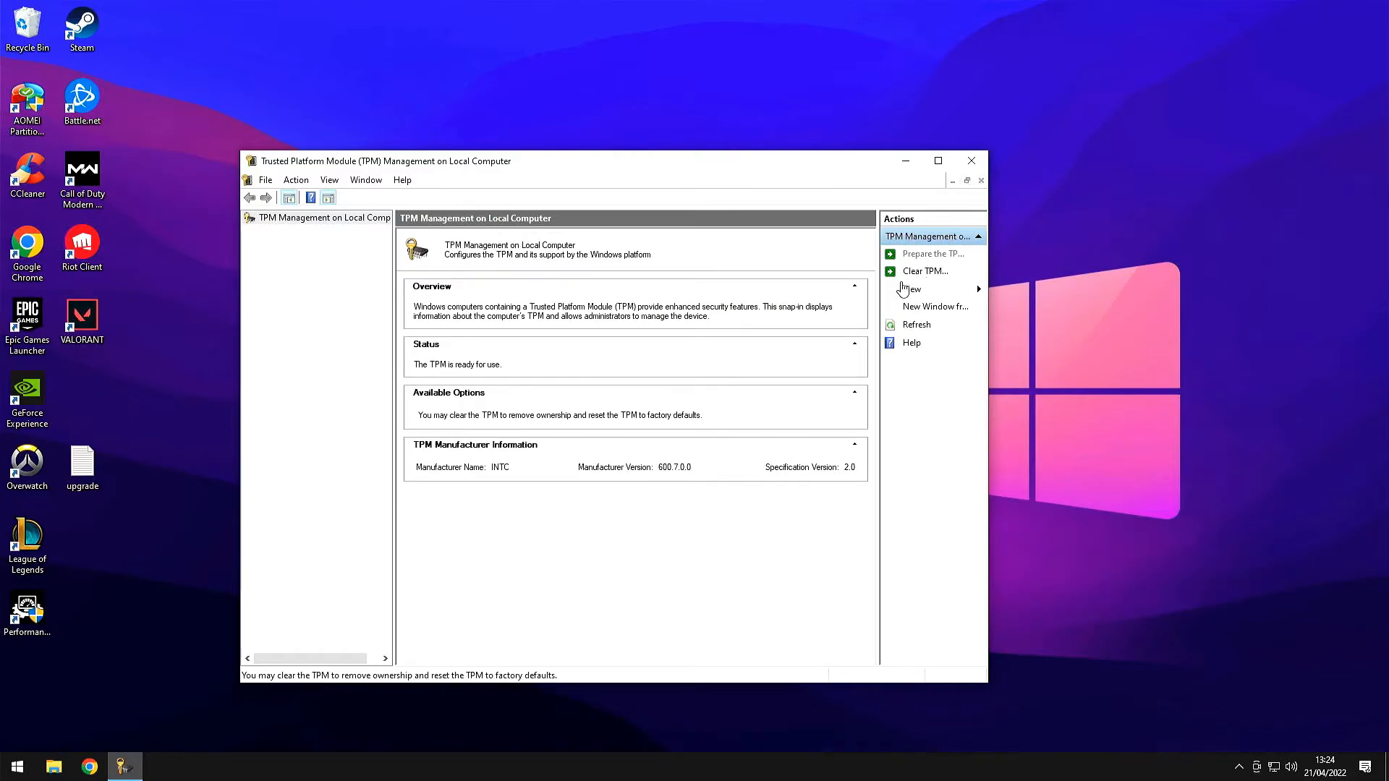
pyautogui.moveTo(877, 294); pyautogui.dragTo(769, 313)
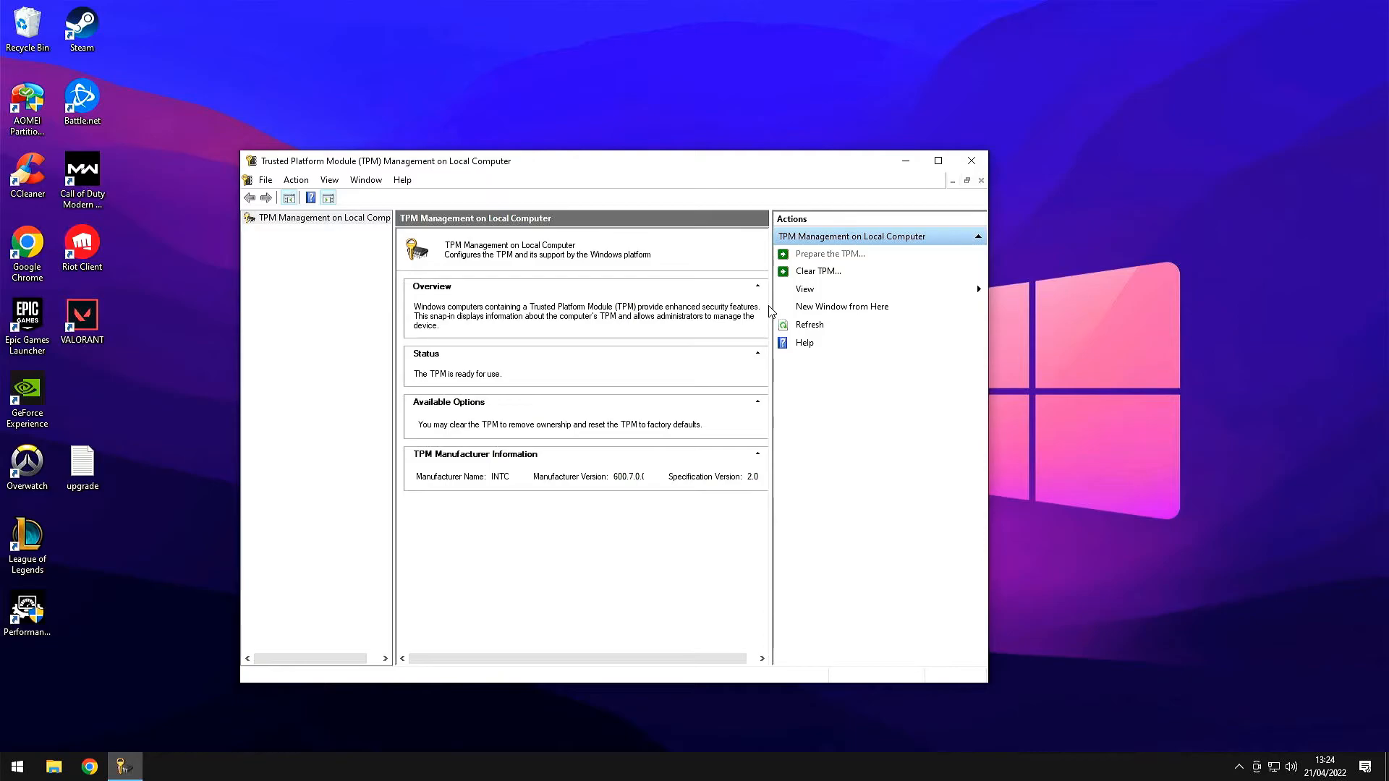
pyautogui.click(972, 161)
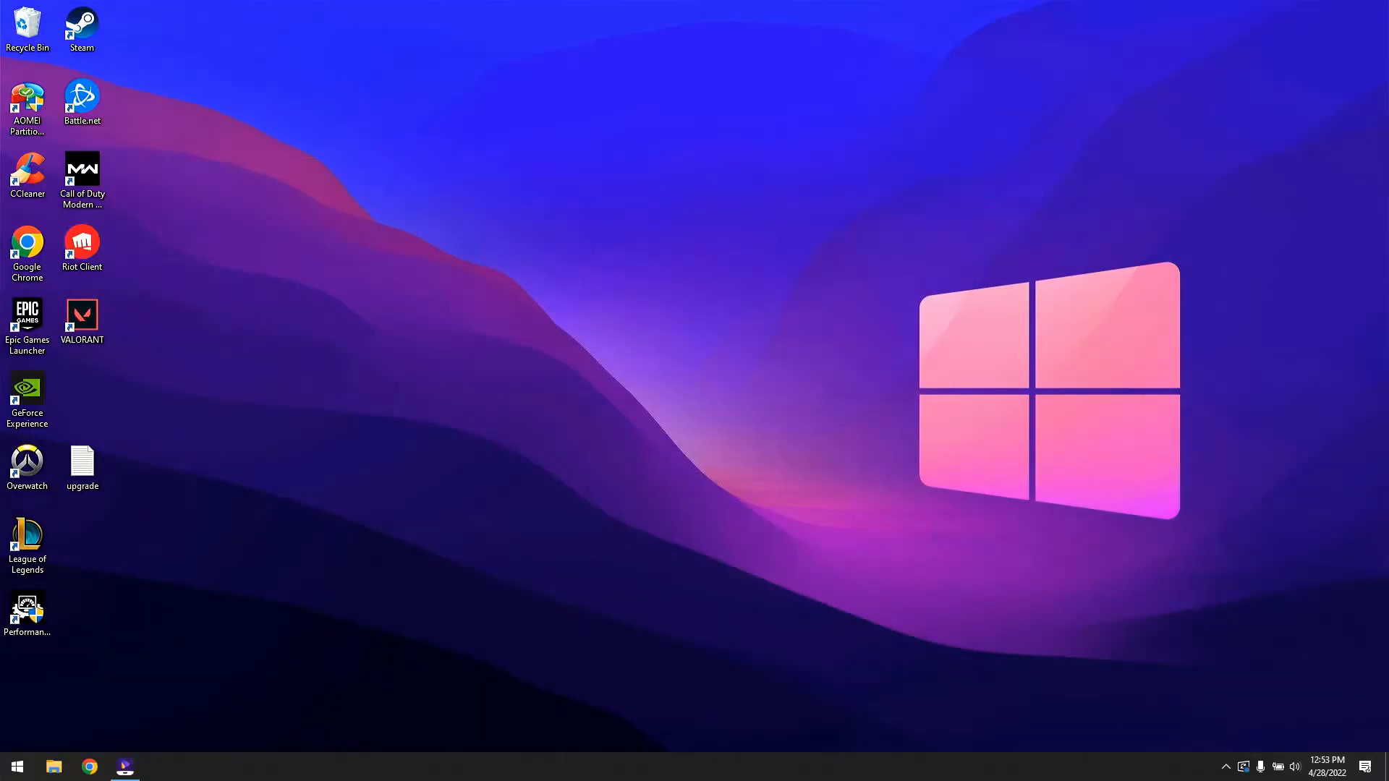
# - Launch Registry Editor with regedit and open the key HKEY_LOCAL_MACHINE\SYSTEM\Setup\MoSetup
pyautogui.press('super+r')
pyautogui.write('regedit')
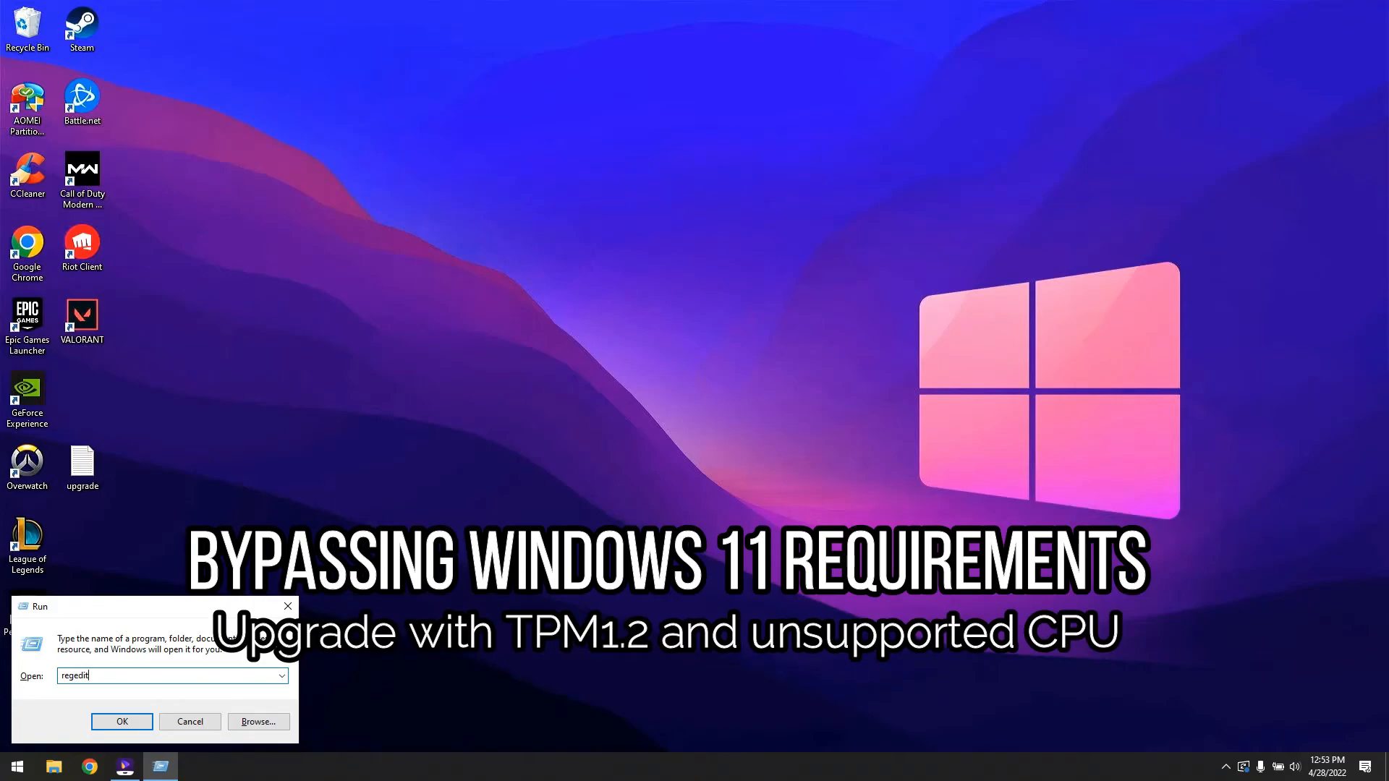
pyautogui.press('Return')
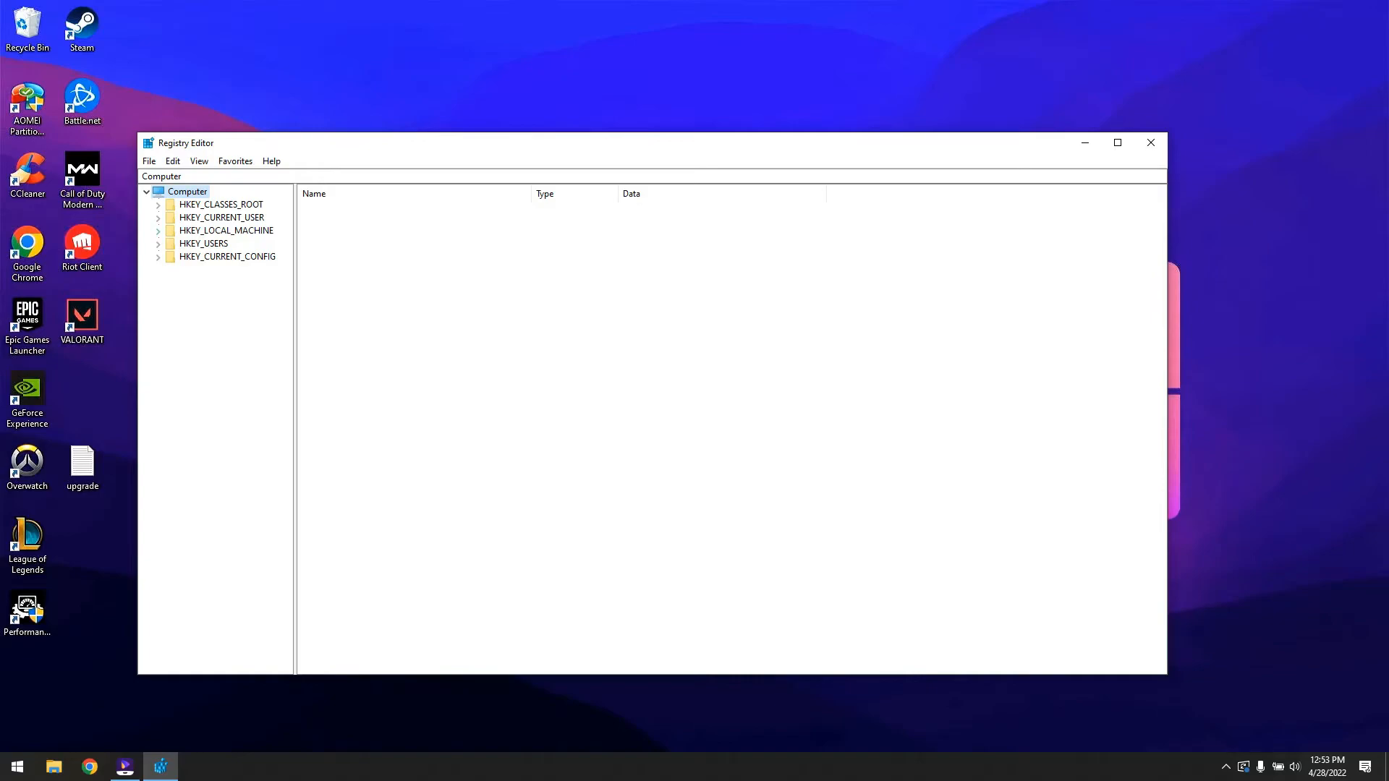
pyautogui.click(158, 231)
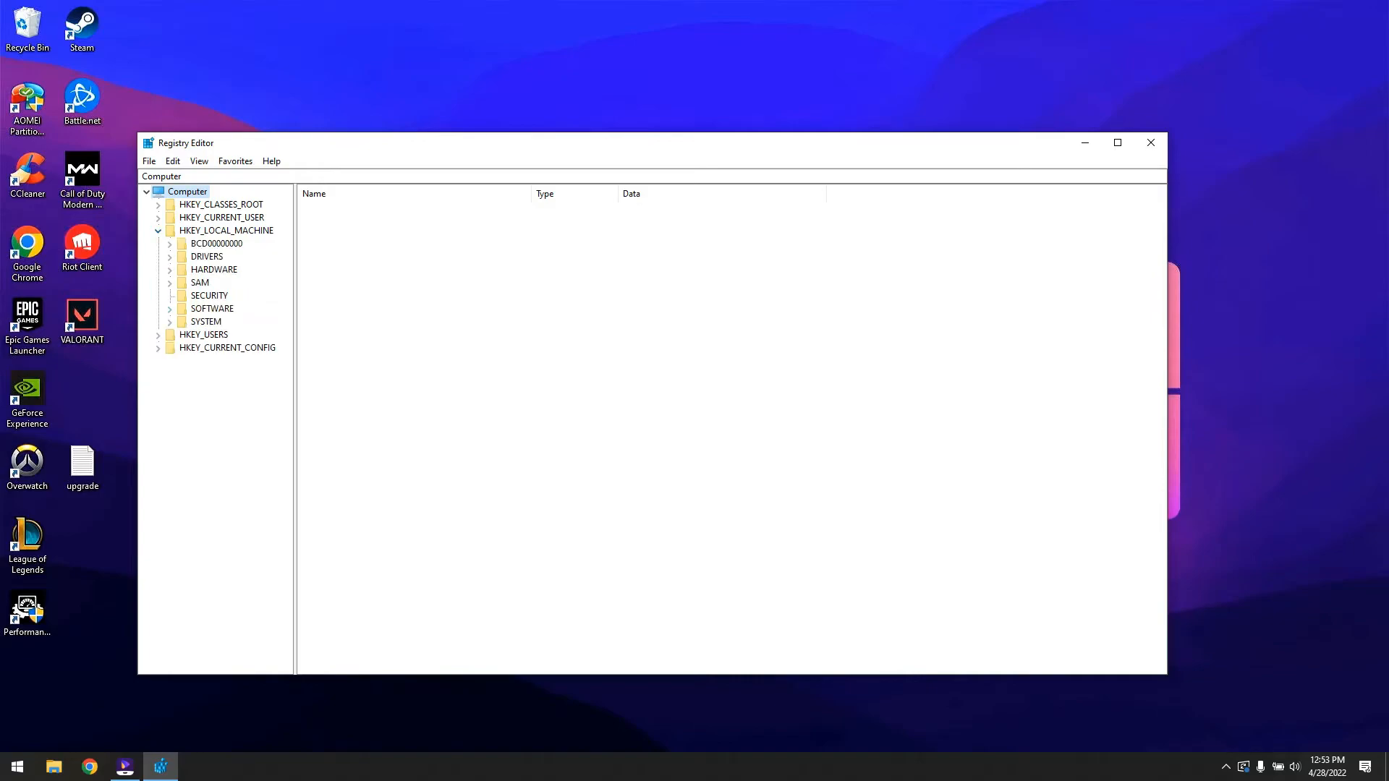
pyautogui.click(169, 322)
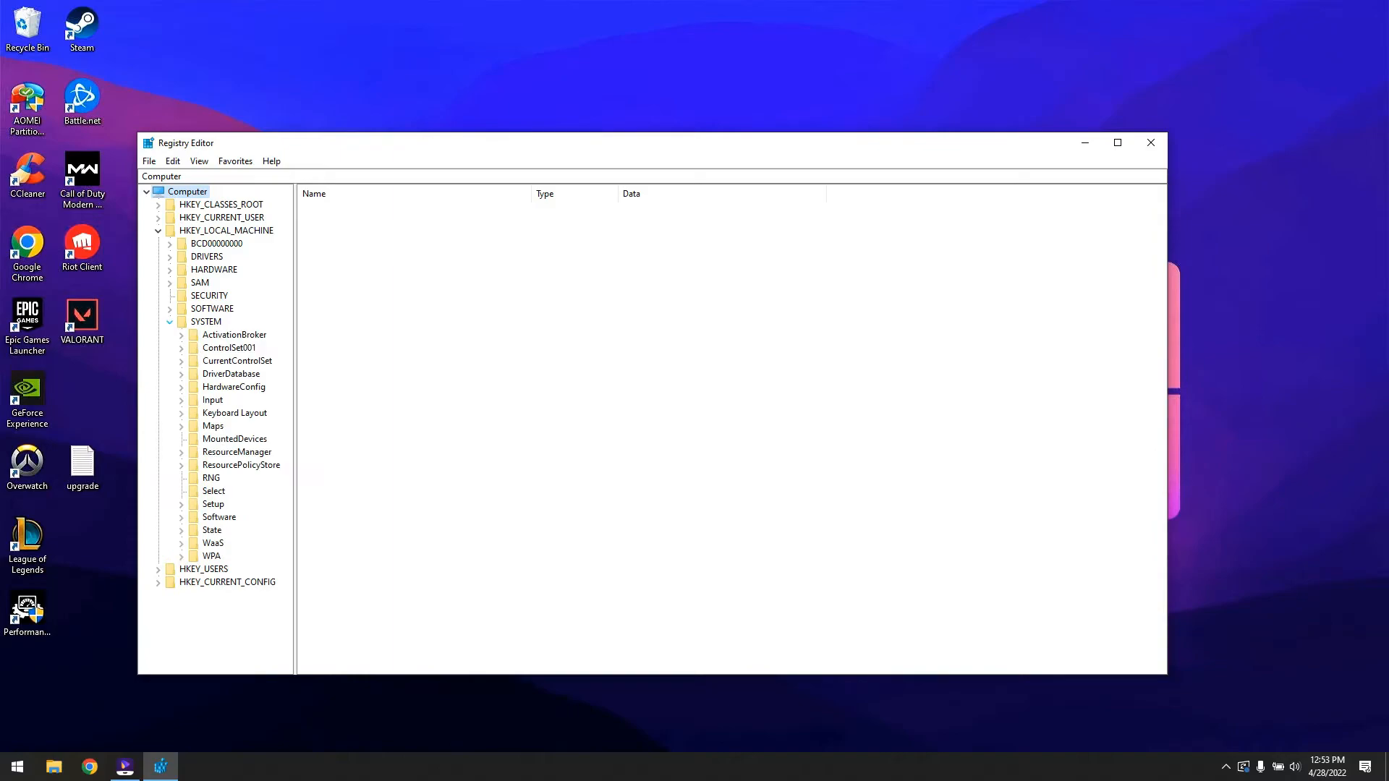
pyautogui.click(181, 504)
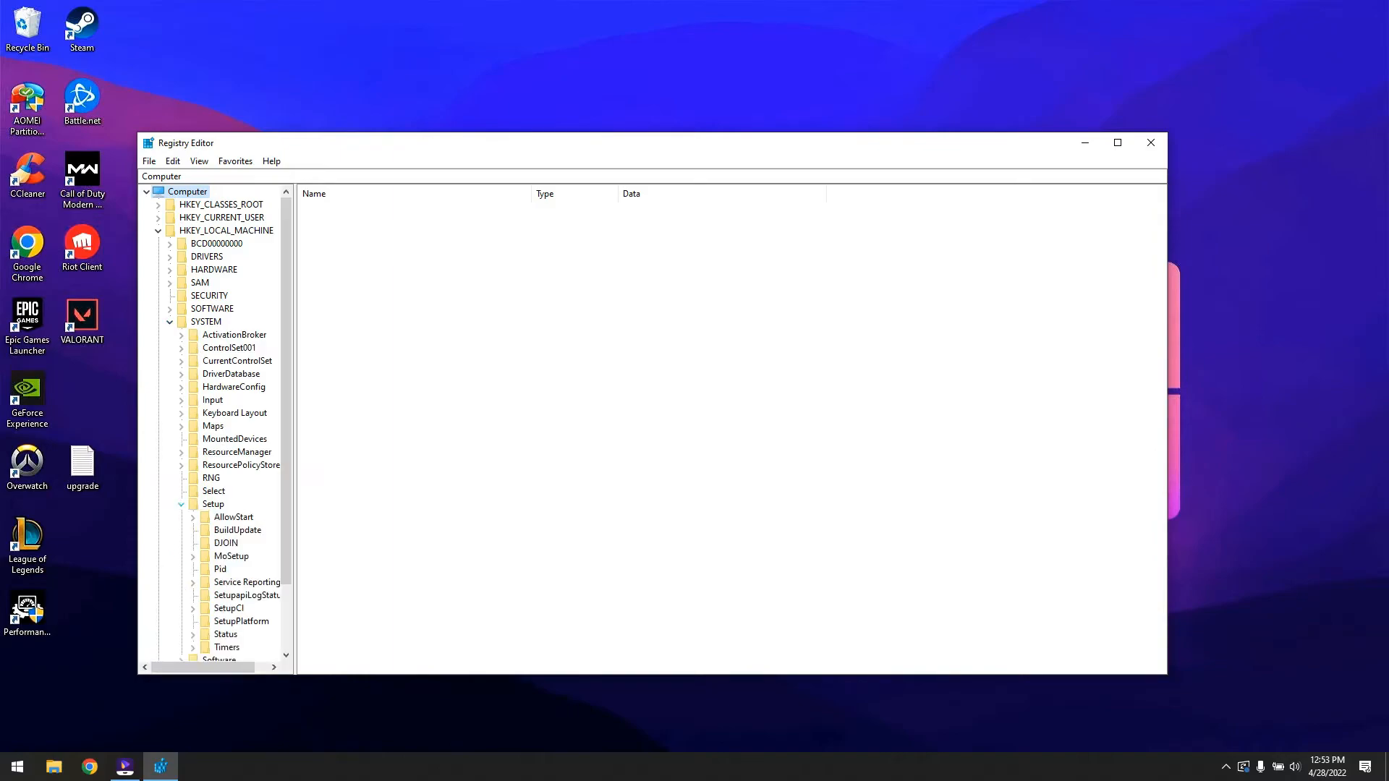
pyautogui.click(231, 556)
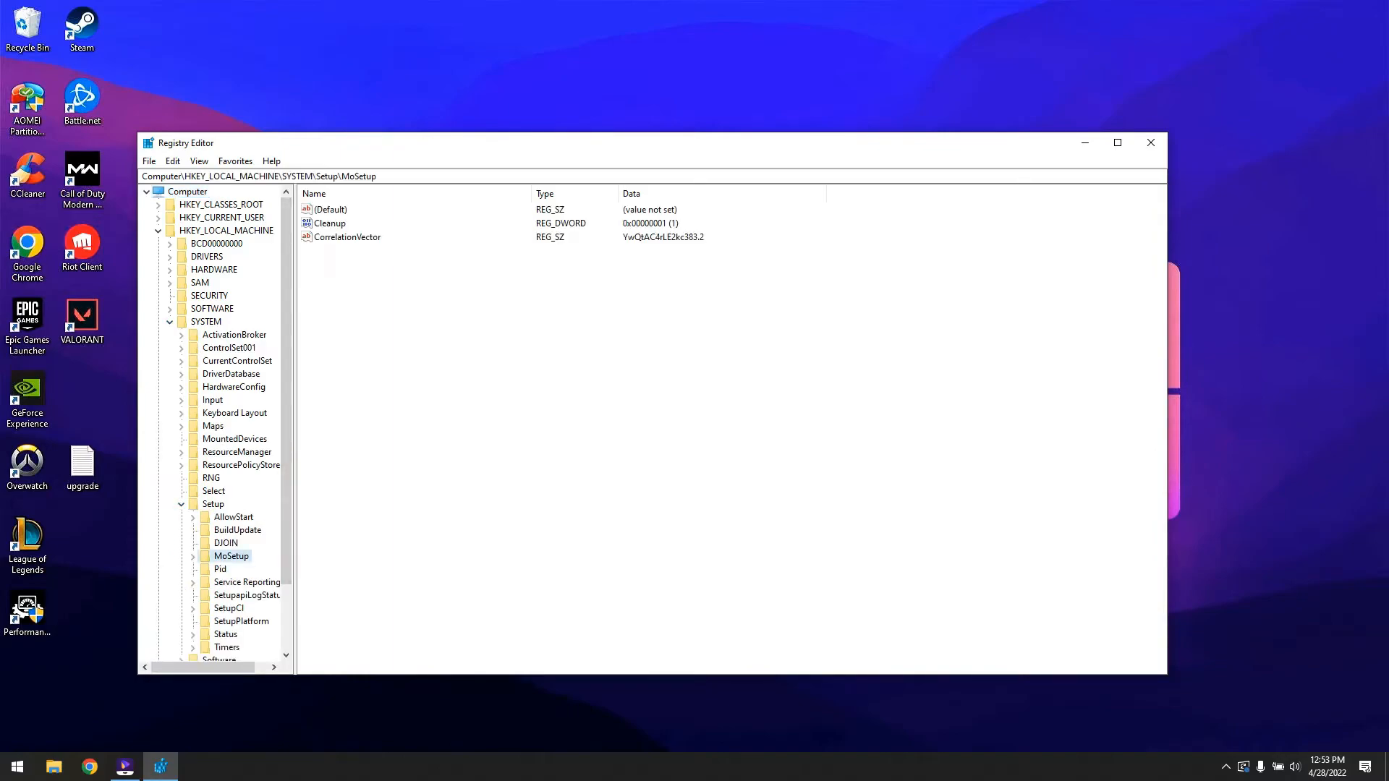
# - Create a DWORD (32-bit) value named AllowUpgradesWithUnsupportedTPMOrCPU in the MoSetup key
pyautogui.rightClick(407, 345)
pyautogui.moveTo(441, 352)
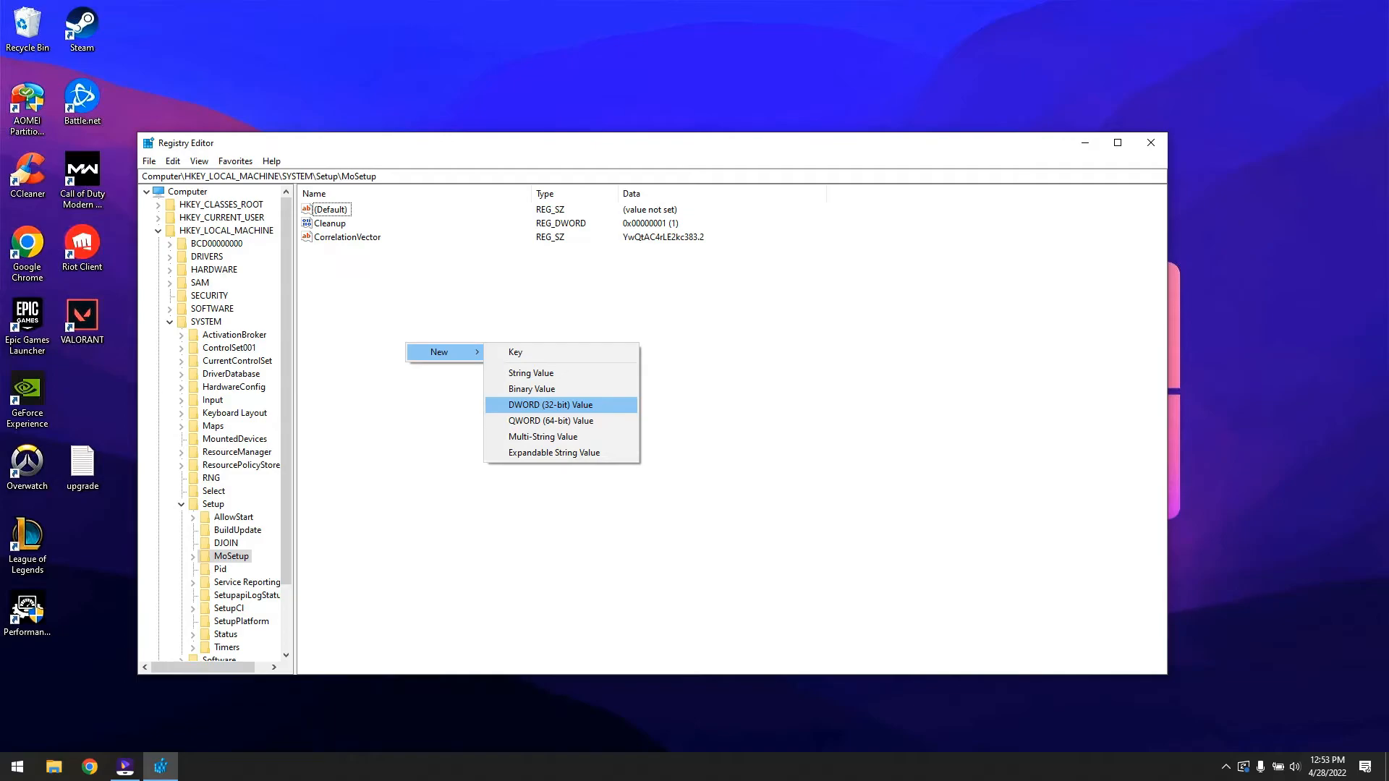
pyautogui.click(550, 404)
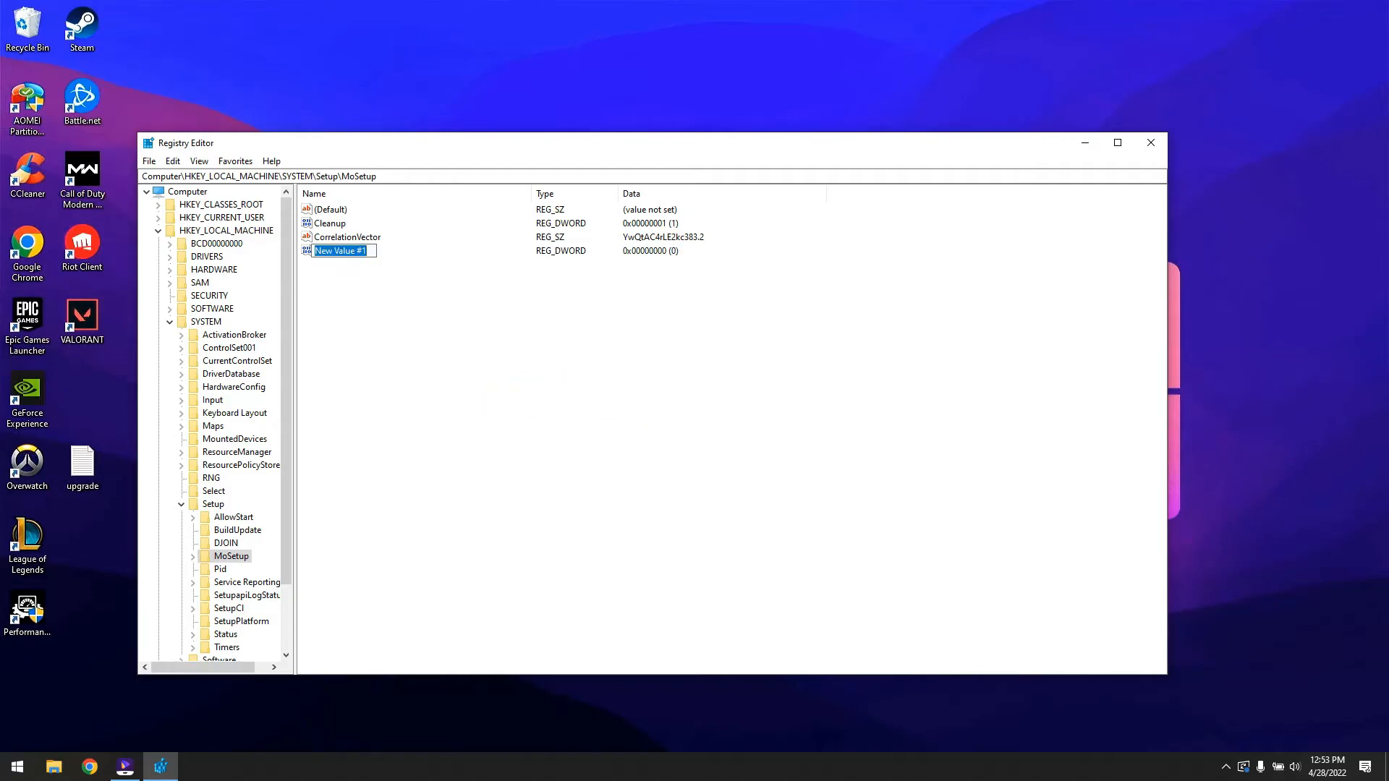
pyautogui.write('AllowUpgradesWithUnsupportedTPMOrCPU')
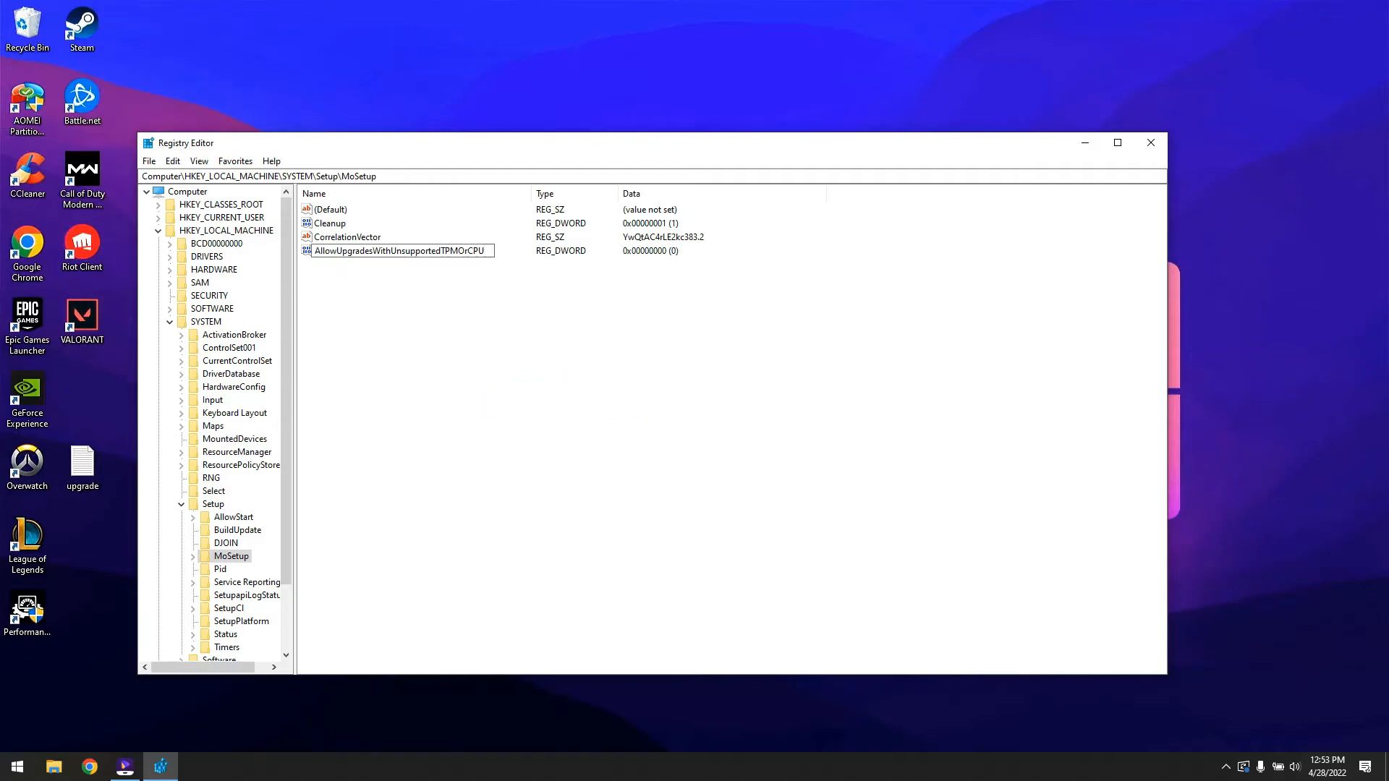
pyautogui.press('Return')
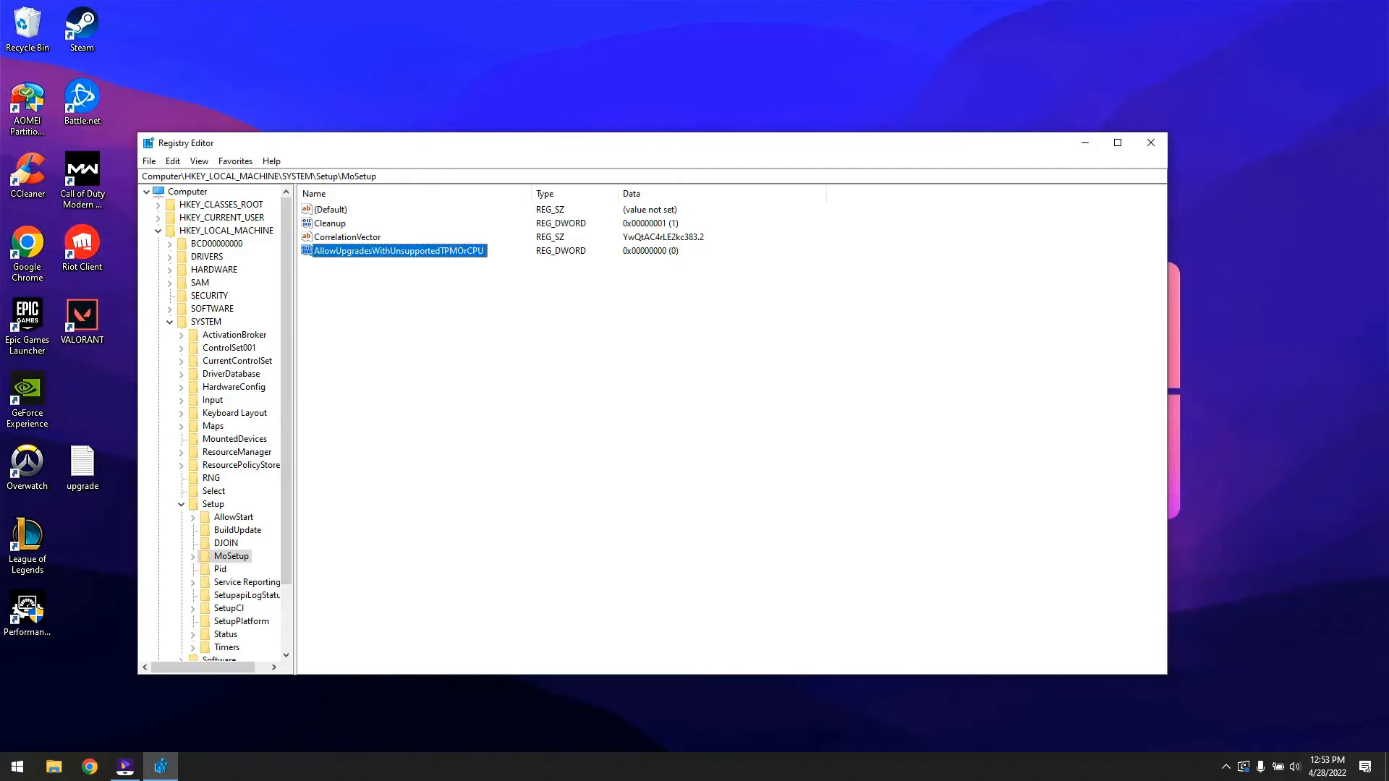
# - Set the value data of AllowUpgradesWithUnsupportedTPMOrCPU to 1
pyautogui.press('Return')
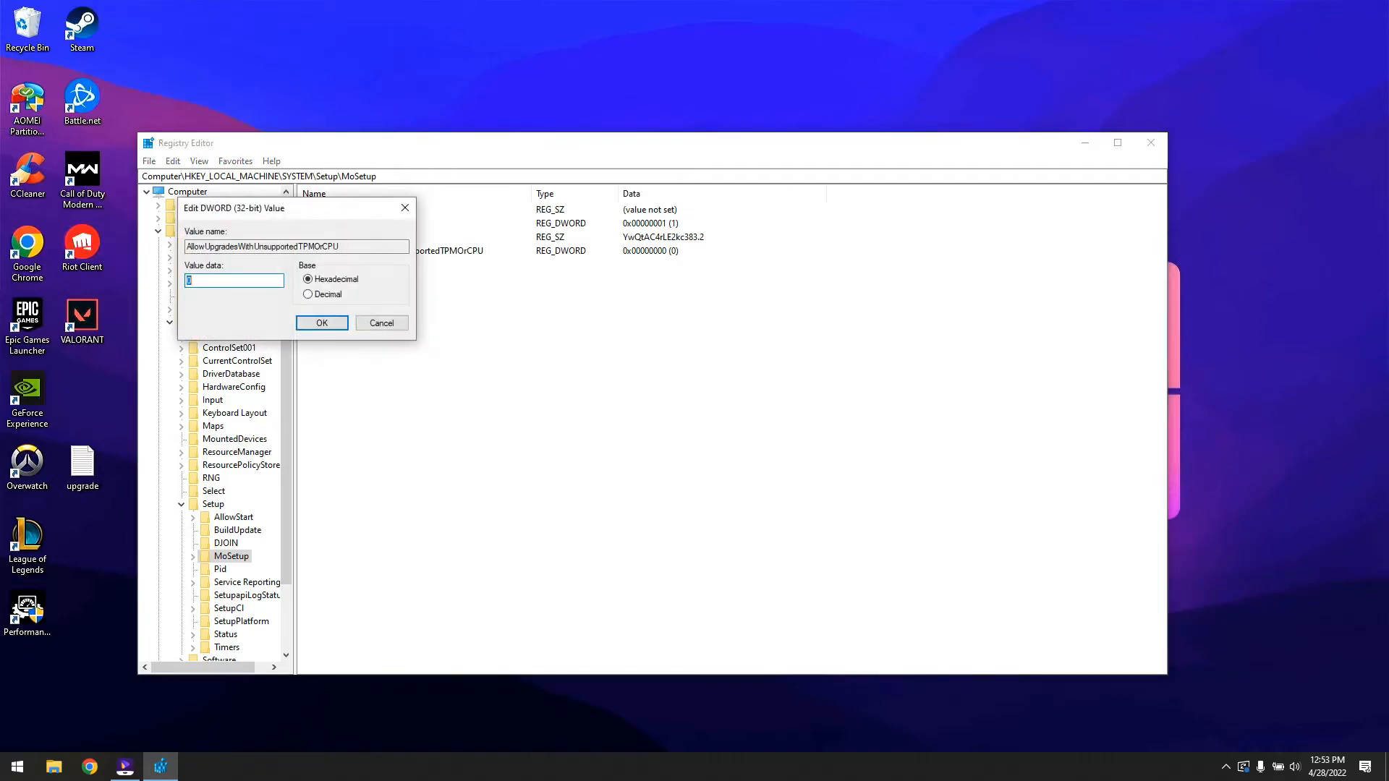
pyautogui.write('1')
pyautogui.press('Return')
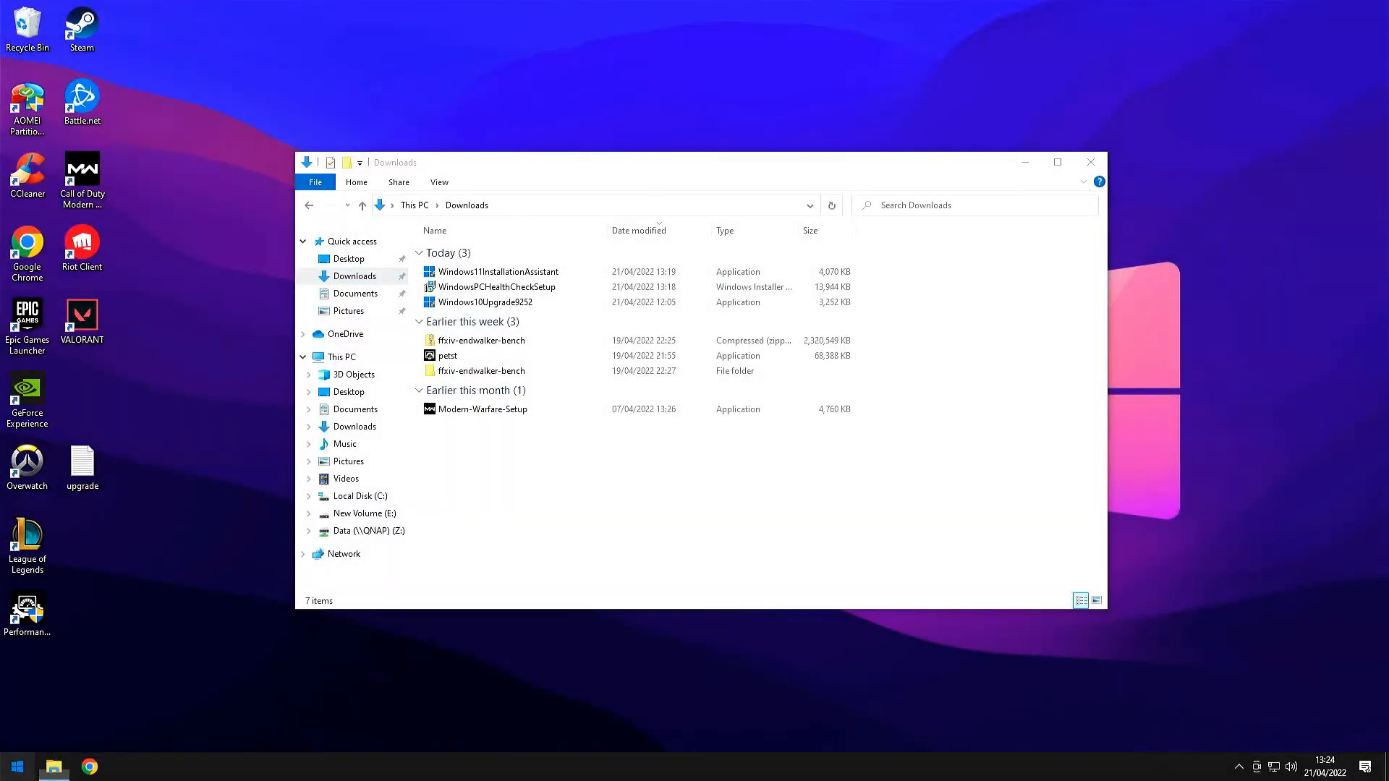
# - Run the Windows 11 compatibility check in PC Health Check, review all results, and close the app
pyautogui.press('super')
pyautogui.click(142, 340)
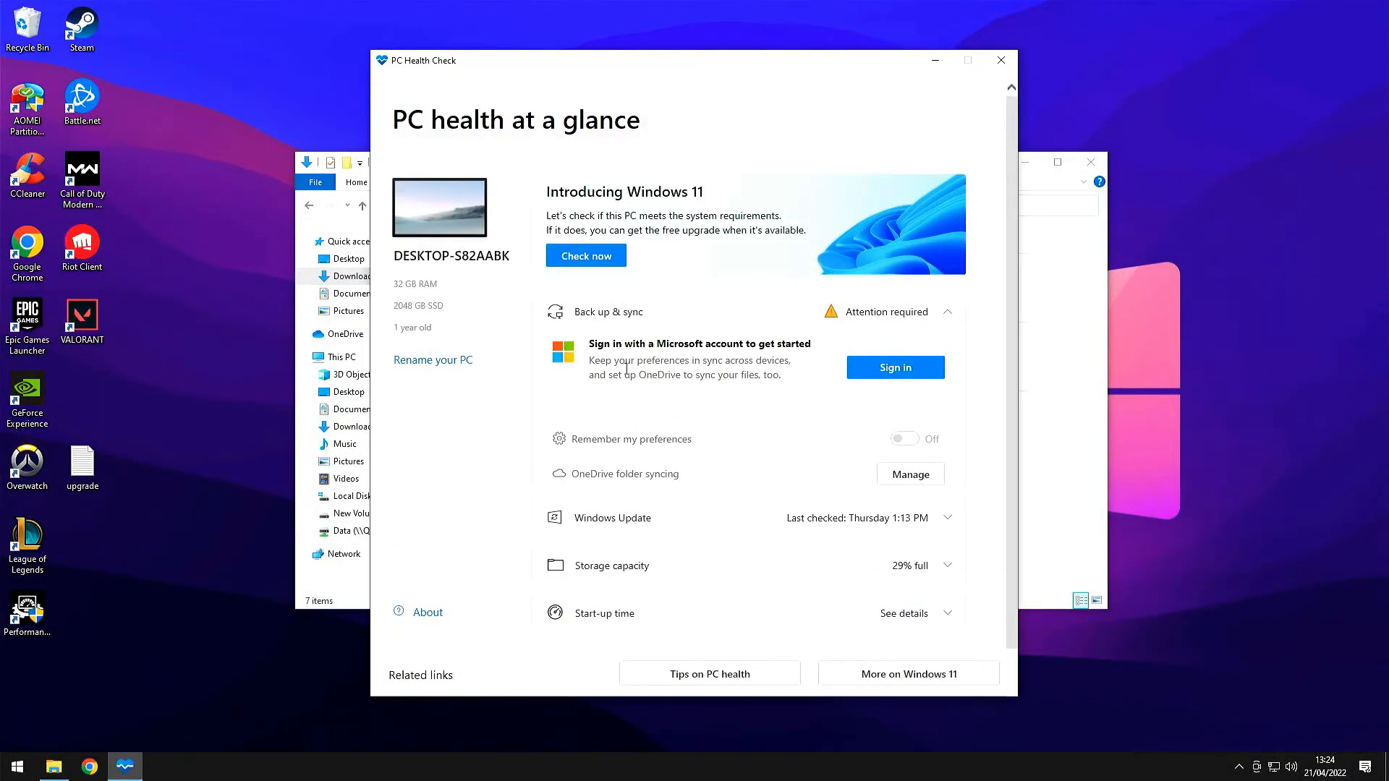
pyautogui.click(598, 259)
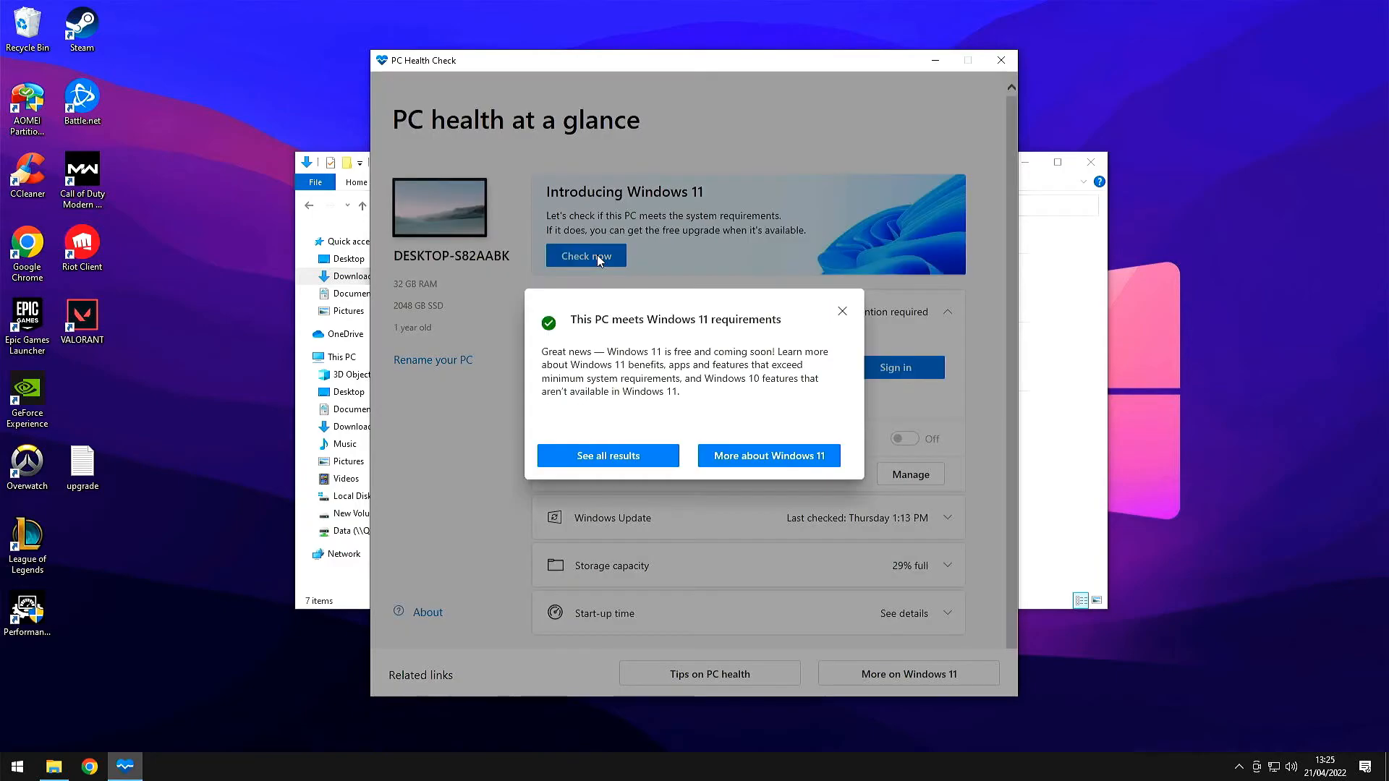
pyautogui.click(628, 455)
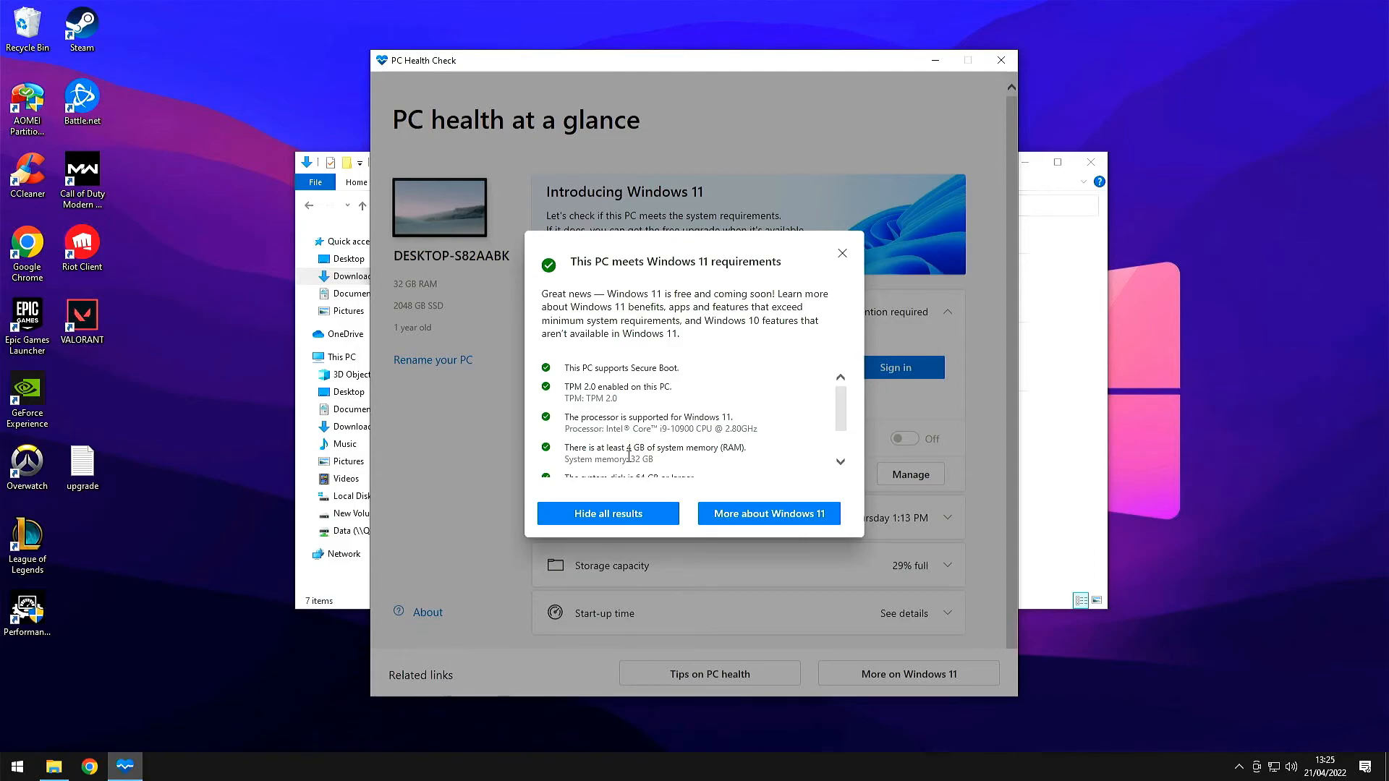
pyautogui.click(734, 512)
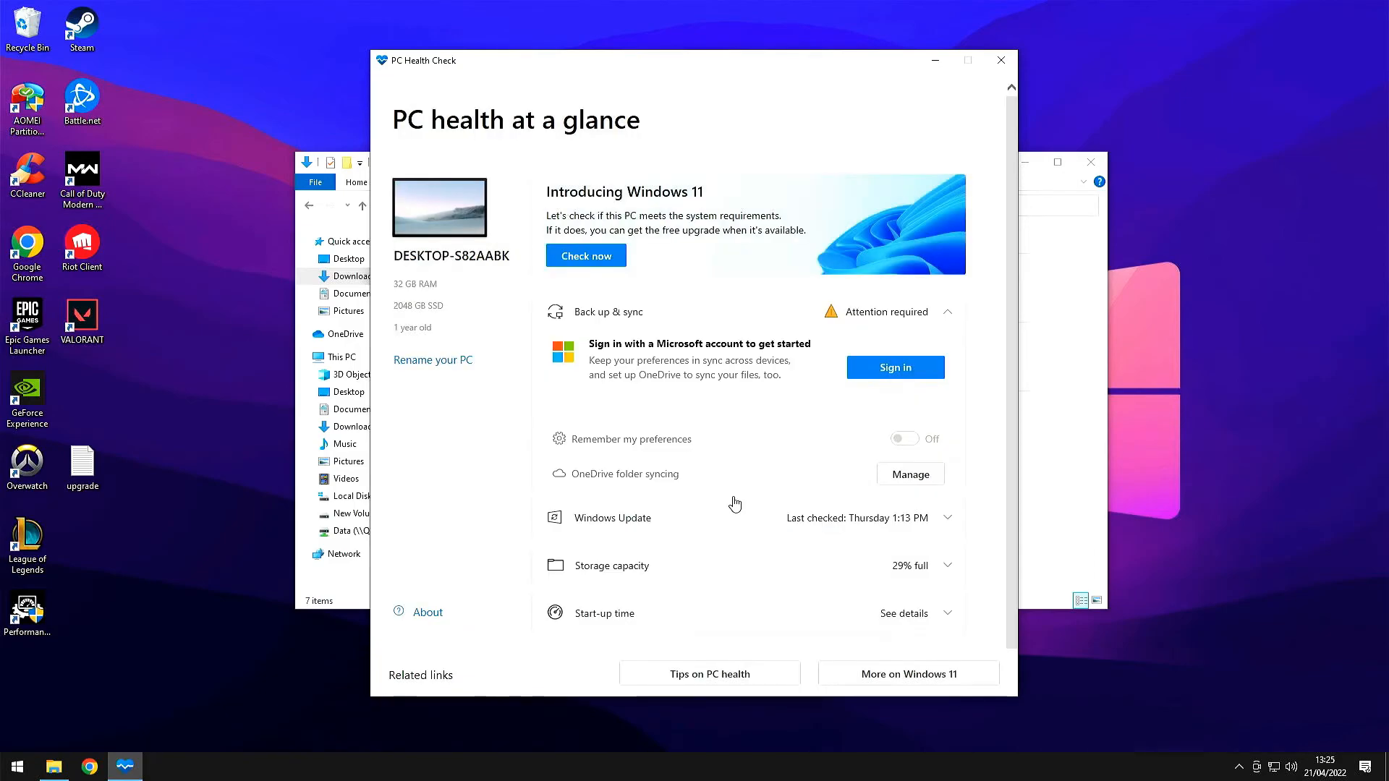
pyautogui.click(1000, 61)
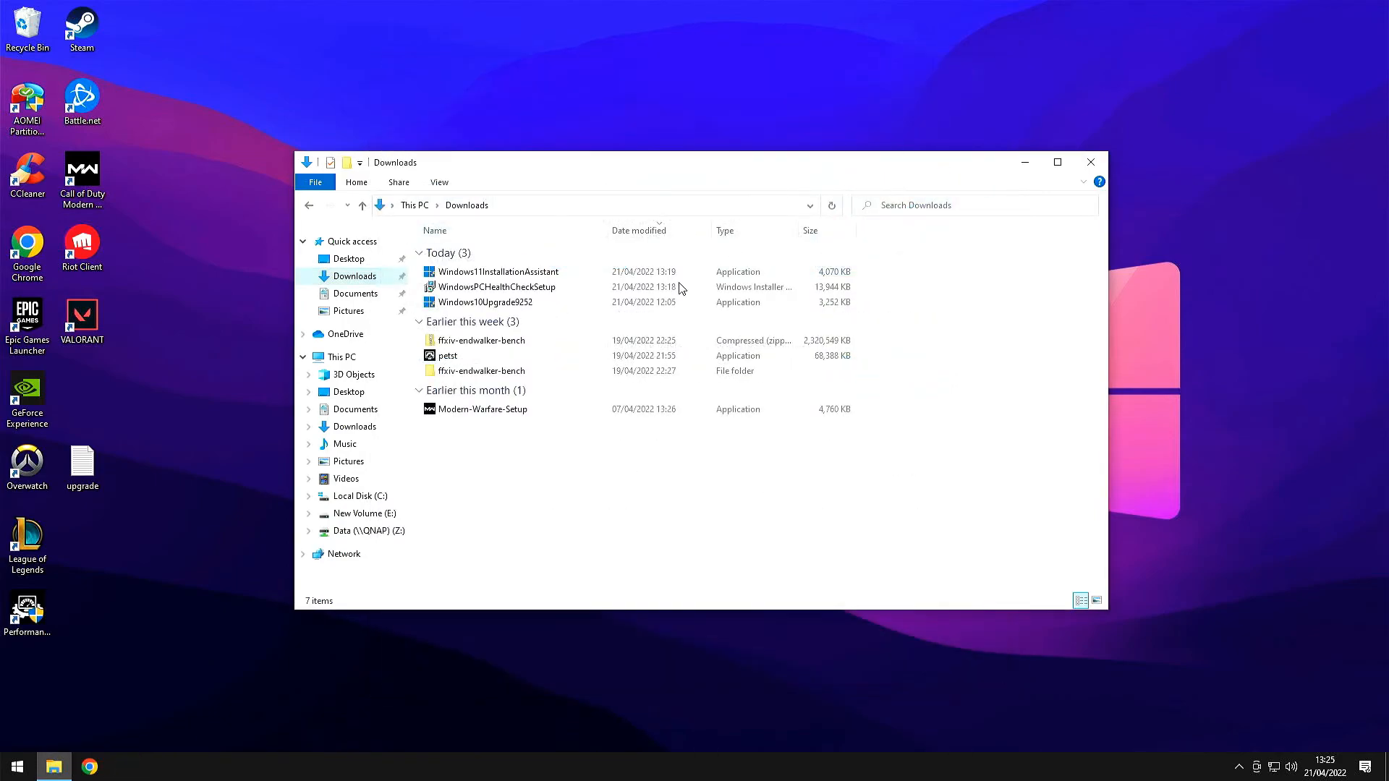
# - Run Windows11InstallationAssistant from the Downloads folder and restart the PC immediately to install Windows 11
pyautogui.doubleClick(510, 276)
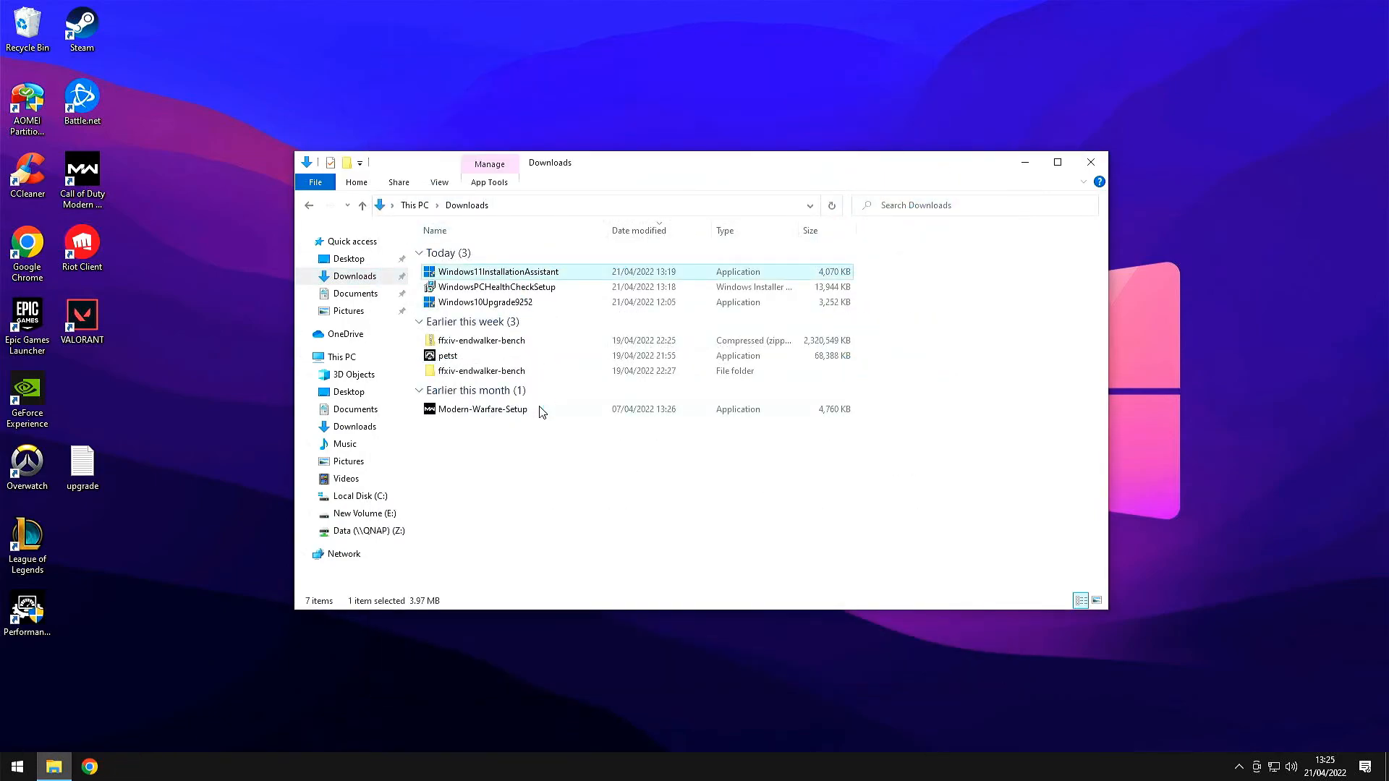
pyautogui.click(907, 548)
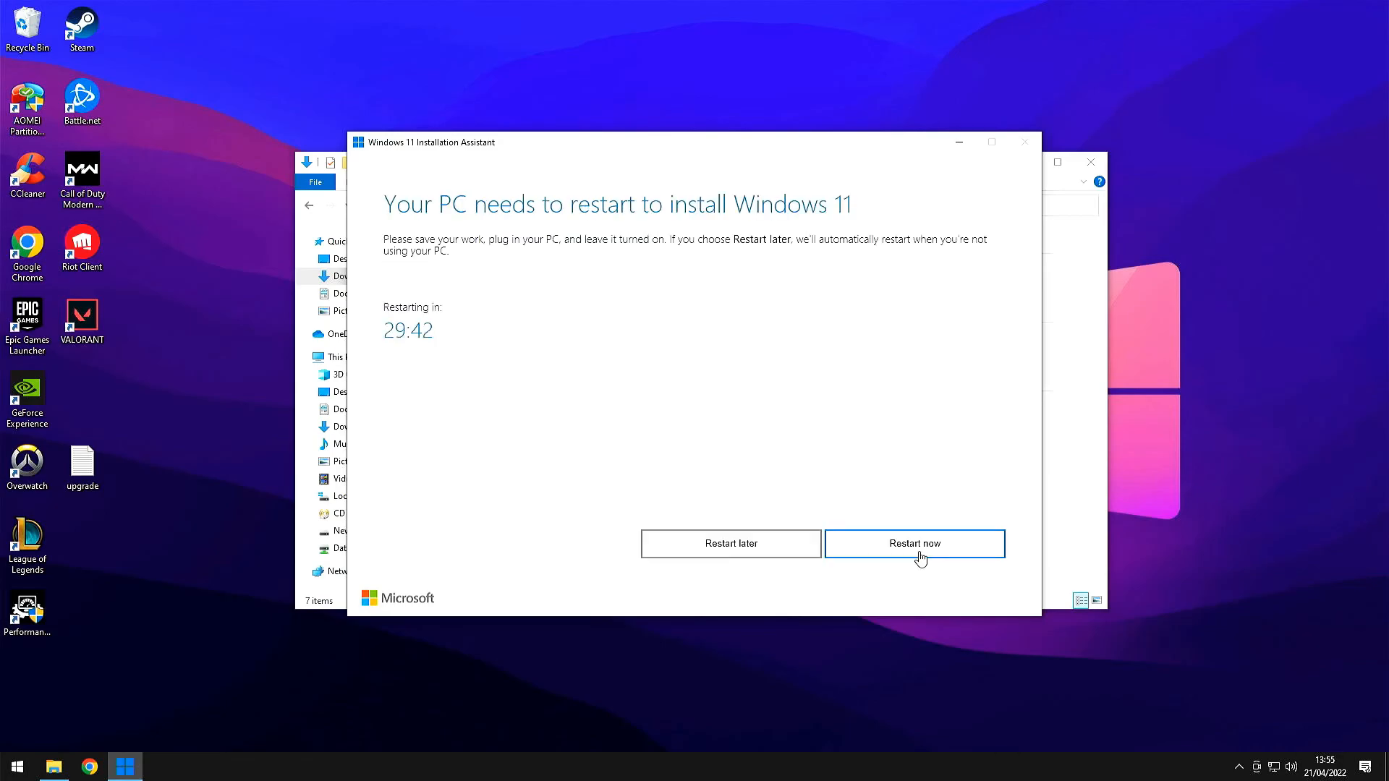
pyautogui.click(919, 554)
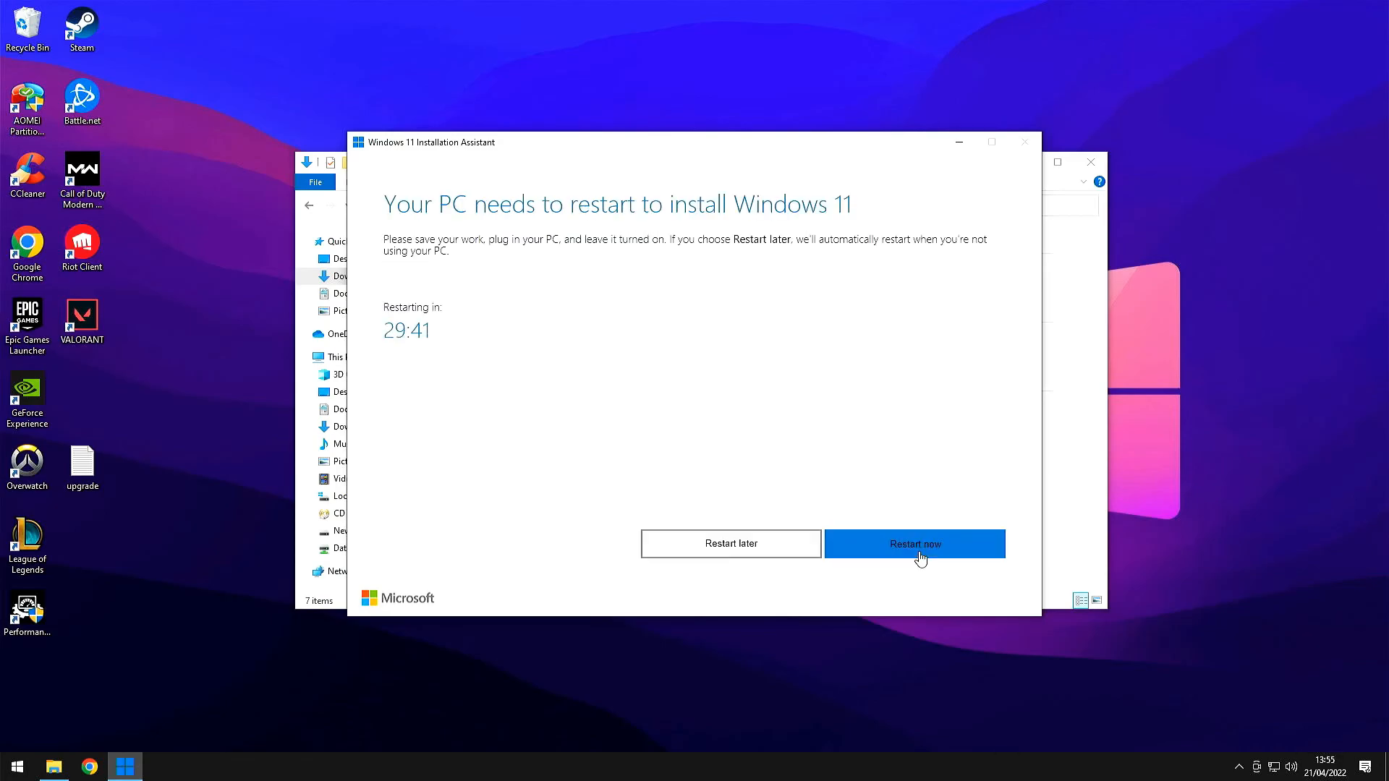